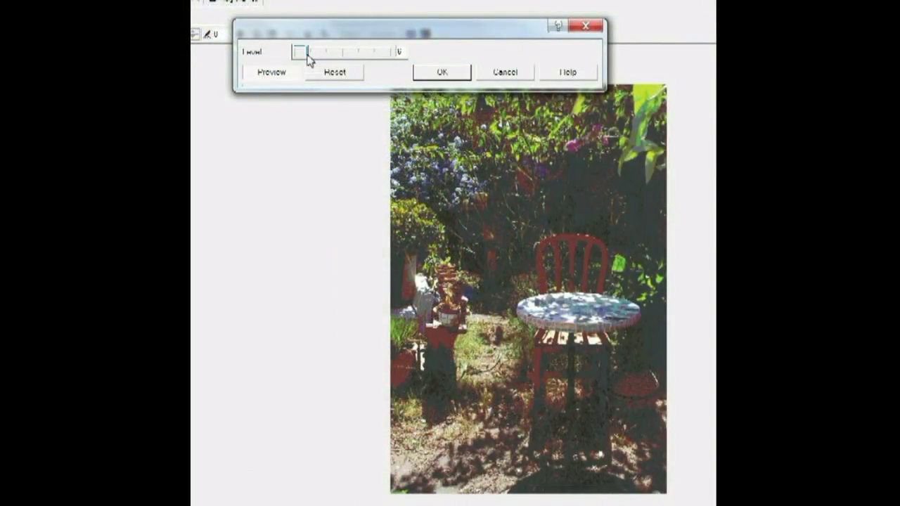
Step: Raise the effect's level for the garden photo
{"action": "mouse_move", "coordinate": [308, 60]}
{"action": "left_mouse_down"}
{"action": "mouse_move", "coordinate": [297, 57]}
{"action": "mouse_move", "coordinate": [322, 61]}
{"action": "left_mouse_up"}
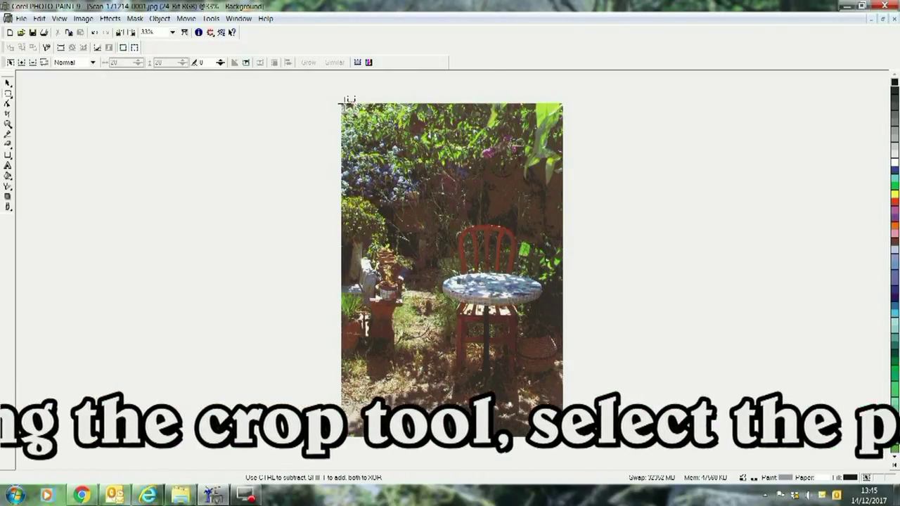
Step: Mask the foliage strip across the upper part of the garden photo, copy it and paste it as a new object
{"action": "left_click_drag", "start_coordinate": [339, 98], "coordinate": [563, 191]}
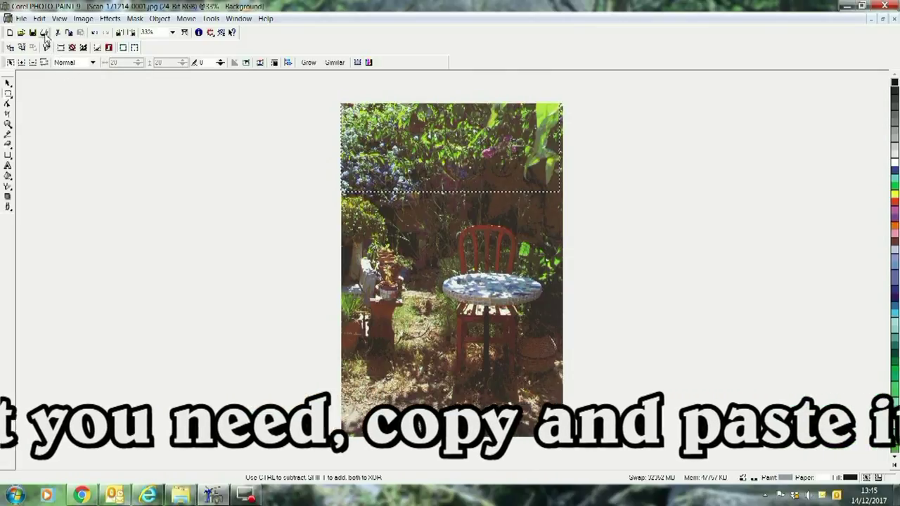
{"action": "left_click", "coordinate": [39, 19]}
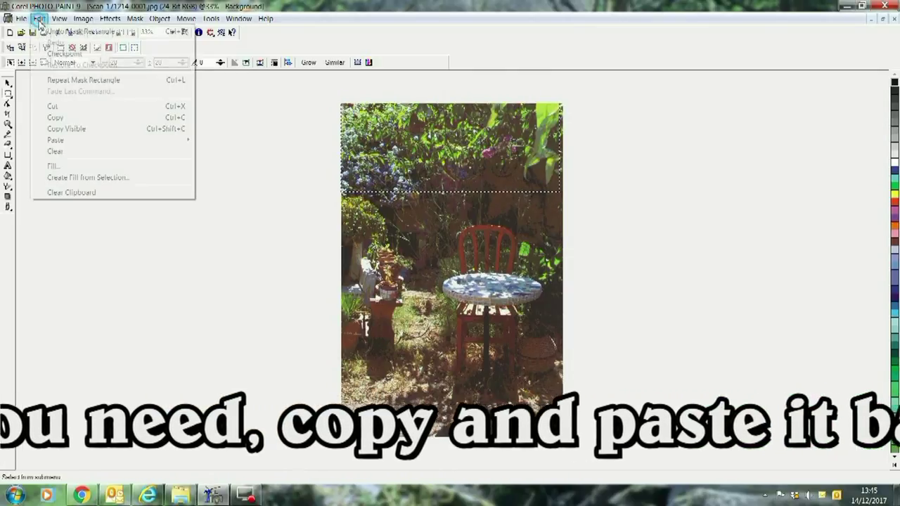
{"action": "left_click", "coordinate": [55, 117]}
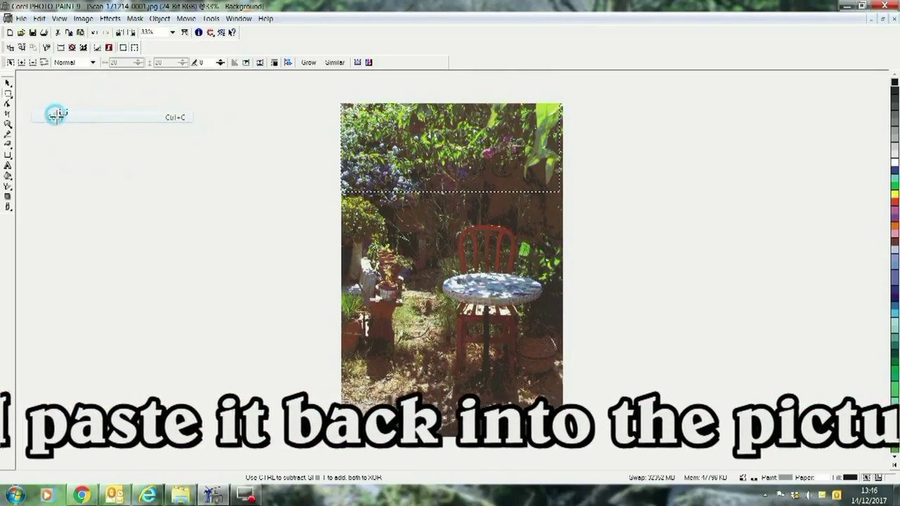
{"action": "left_click", "coordinate": [39, 19]}
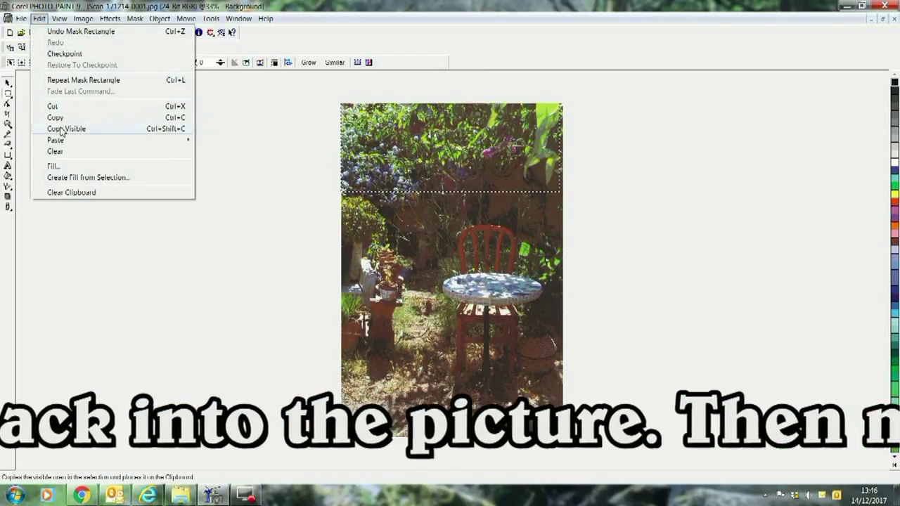
{"action": "mouse_move", "coordinate": [62, 141]}
{"action": "left_click", "coordinate": [218, 139]}
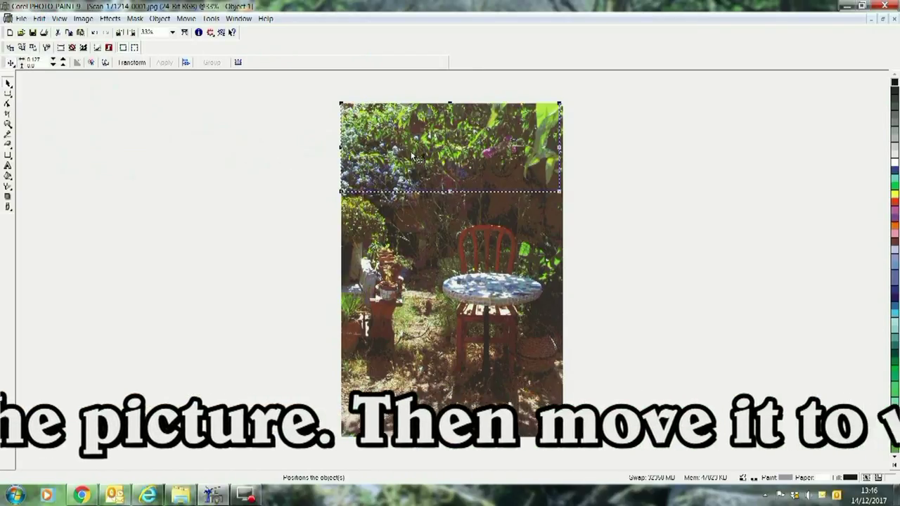
Step: Move the pasted foliage strip straight down so it ends just above the red chair
{"action": "left_click_drag", "start_coordinate": [411, 150], "coordinate": [411, 174]}
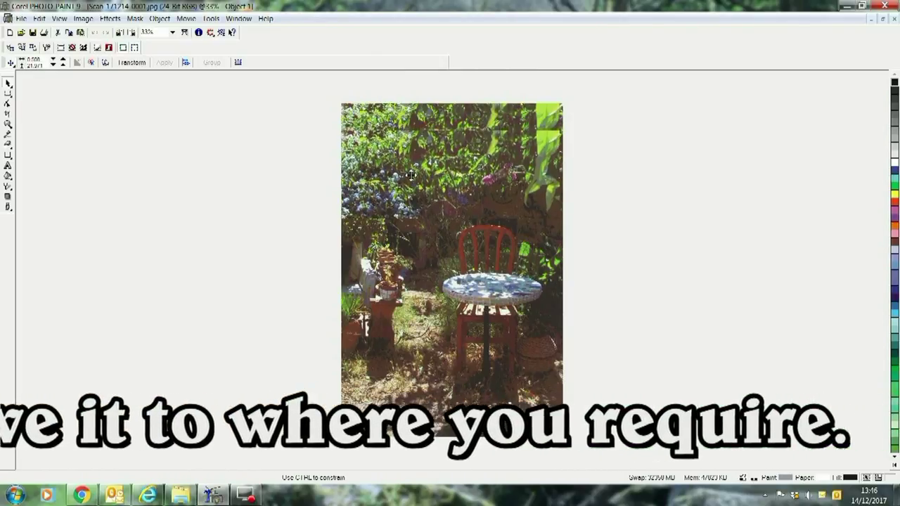
{"action": "left_click_drag", "start_coordinate": [411, 175], "coordinate": [411, 182]}
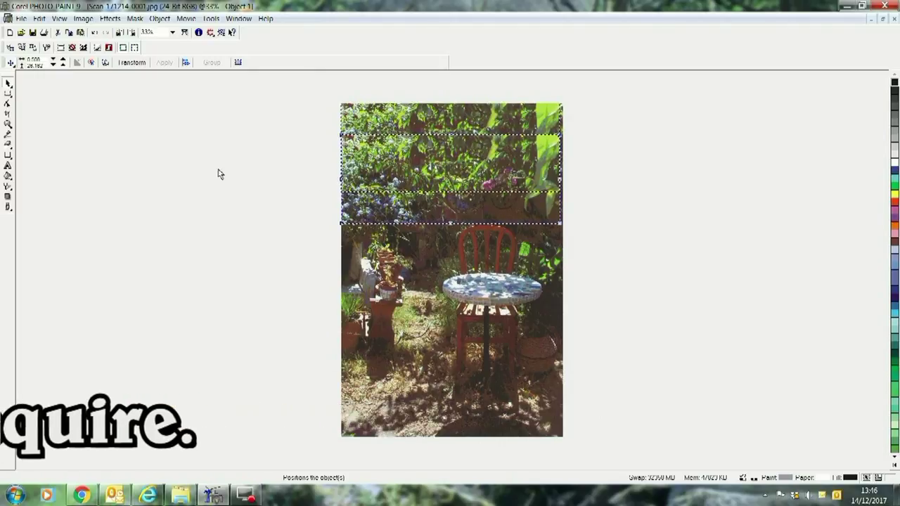
Step: Mask the whole garden picture with a rectangle and copy its visible content
{"action": "left_click", "coordinate": [8, 94]}
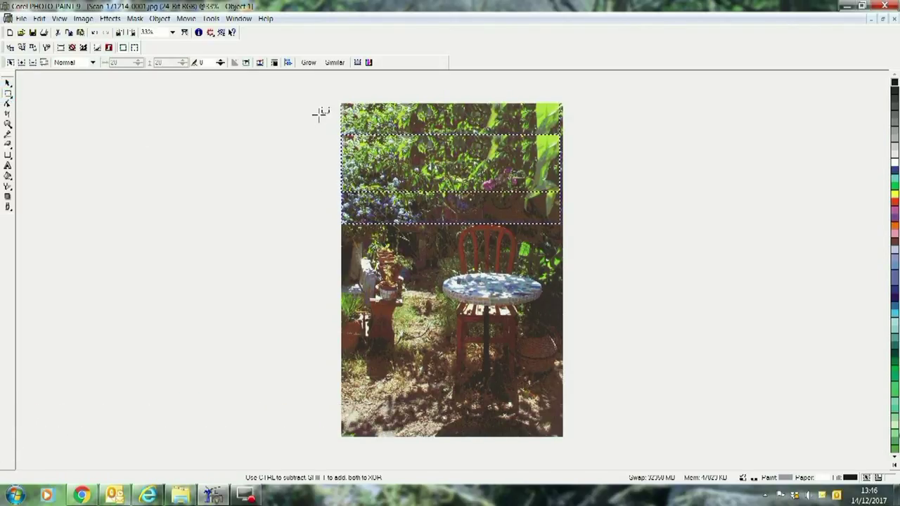
{"action": "left_click_drag", "start_coordinate": [339, 102], "coordinate": [500, 331]}
{"action": "left_click_drag", "start_coordinate": [555, 430], "coordinate": [563, 437]}
{"action": "left_click", "coordinate": [38, 18]}
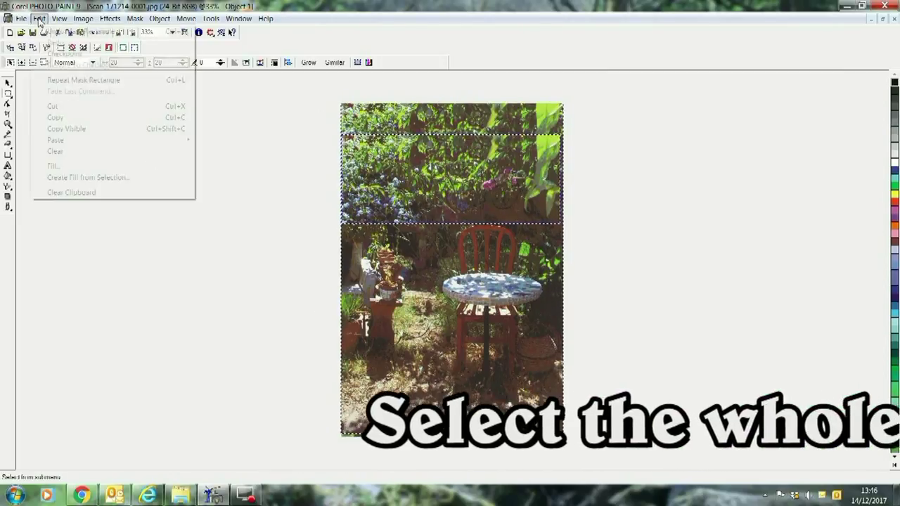
{"action": "left_click", "coordinate": [66, 129]}
Step: Paste the copied garden picture as a new document
{"action": "left_click", "coordinate": [59, 19]}
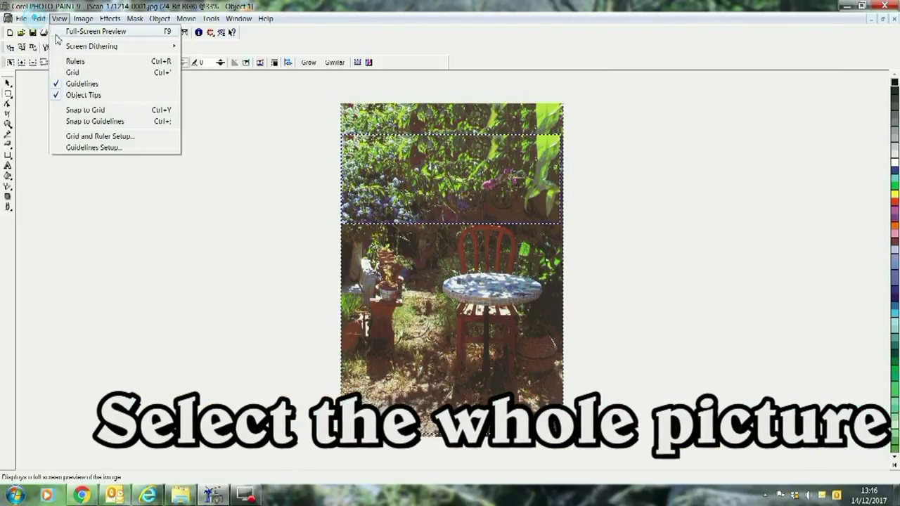
{"action": "left_click", "coordinate": [39, 19]}
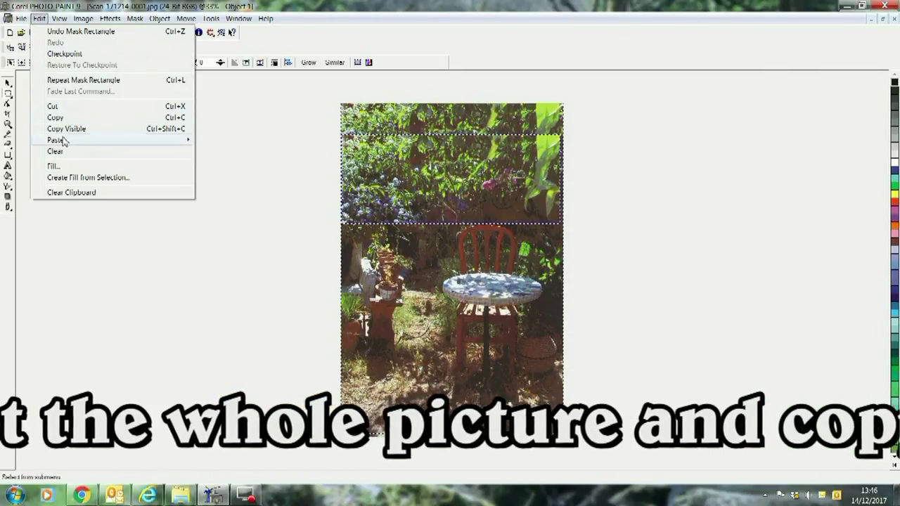
{"action": "mouse_move", "coordinate": [63, 142]}
{"action": "left_click", "coordinate": [227, 173]}
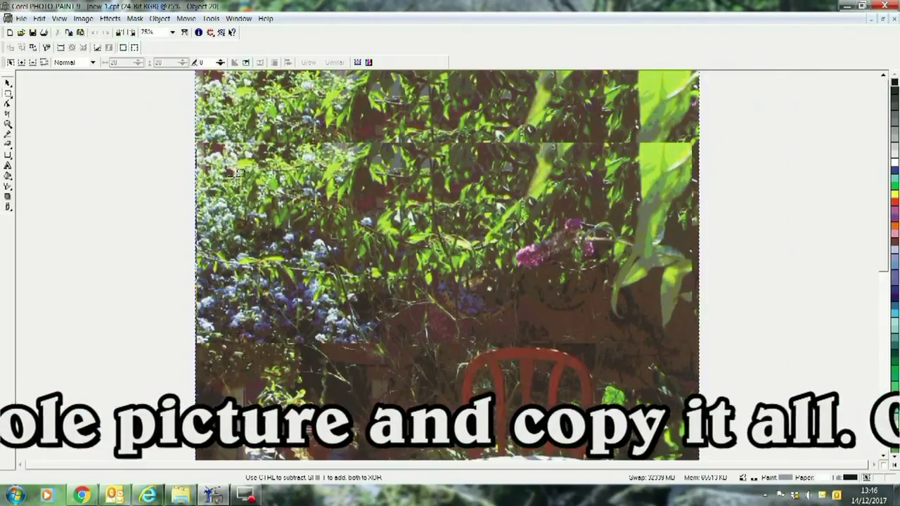
{"action": "scroll", "coordinate": [235, 177], "scroll_direction": "down", "scroll_amount": 2}
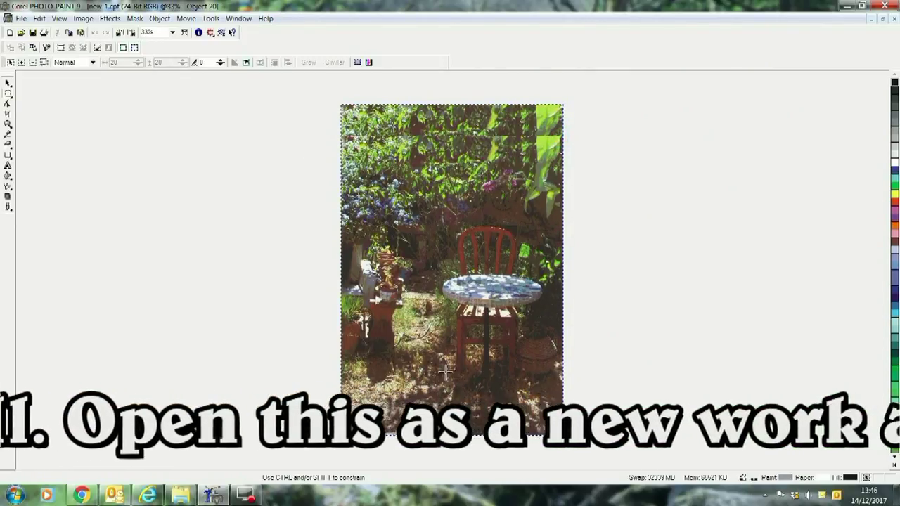
Step: Mask the garden picture without its outer edges and uppermost foliage strip, and crop the image to the mask
{"action": "left_click_drag", "start_coordinate": [383, 419], "coordinate": [368, 423]}
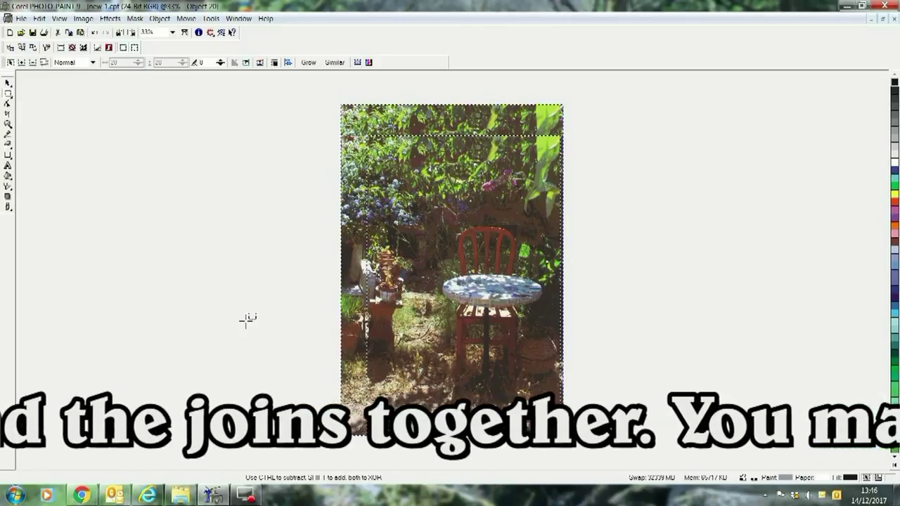
{"action": "left_click", "coordinate": [83, 19]}
{"action": "mouse_move", "coordinate": [98, 155]}
{"action": "left_click", "coordinate": [196, 154]}
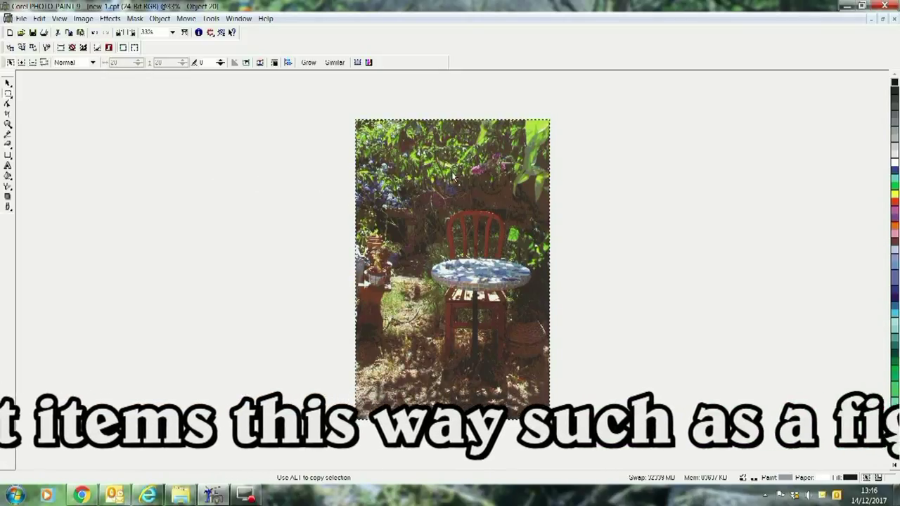
Step: Smear over the joins in the foliage below the flowers with the Custom Smear brush set to size 57
{"action": "scroll", "coordinate": [455, 176], "scroll_direction": "up", "scroll_amount": 1}
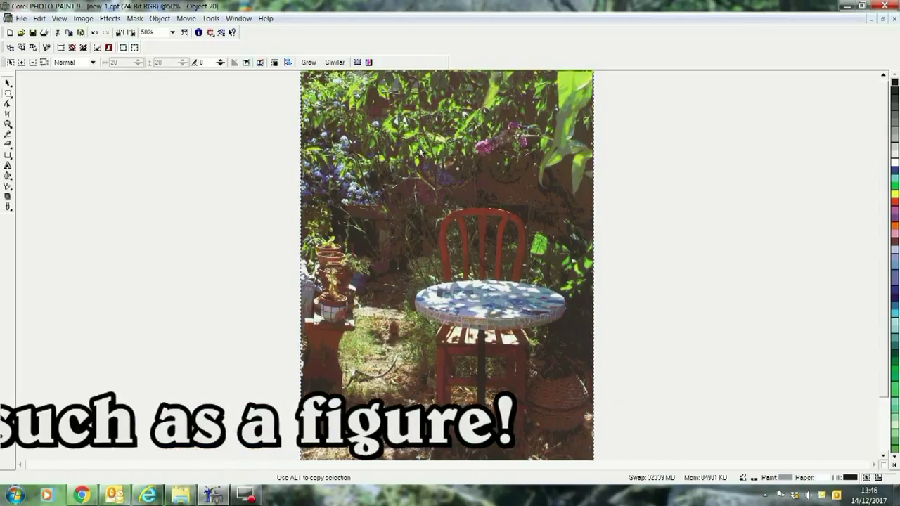
{"action": "left_click", "coordinate": [8, 207]}
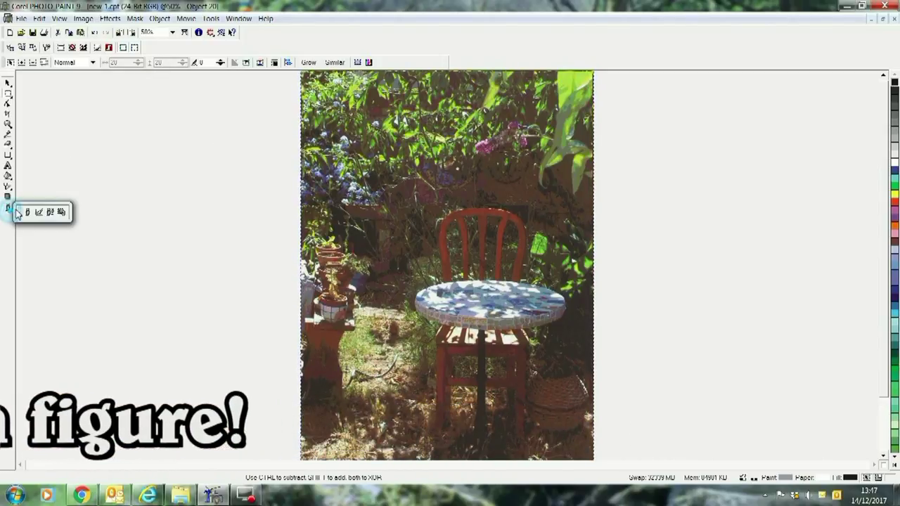
{"action": "left_click", "coordinate": [33, 209]}
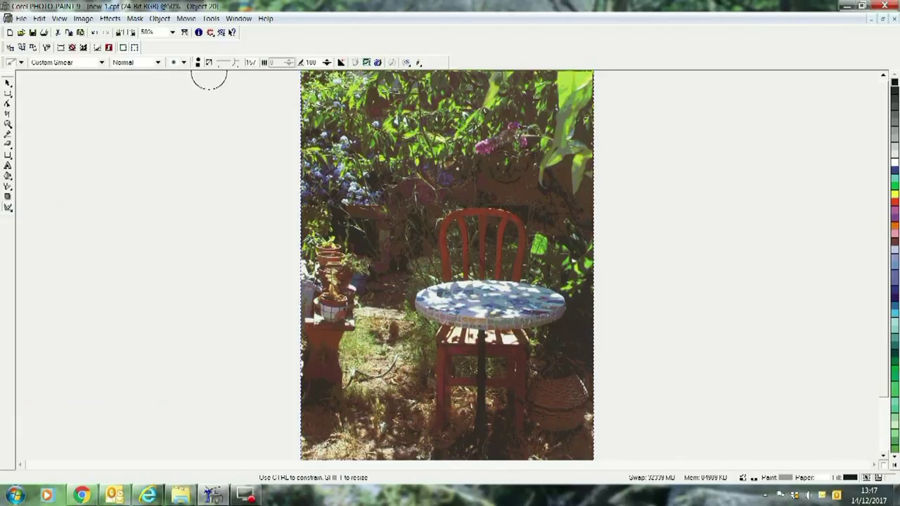
{"action": "left_click_drag", "start_coordinate": [236, 65], "coordinate": [229, 64]}
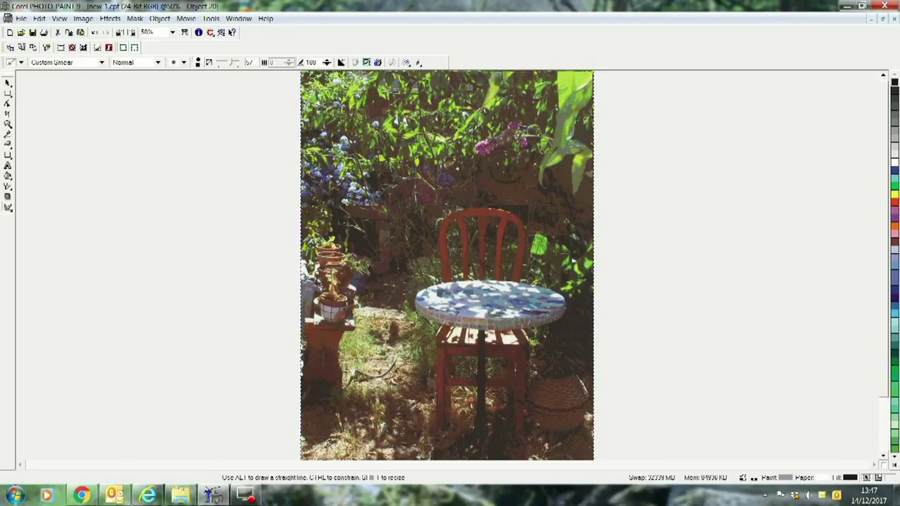
{"action": "left_click_drag", "start_coordinate": [535, 149], "coordinate": [530, 148]}
{"action": "left_click_drag", "start_coordinate": [435, 163], "coordinate": [397, 162]}
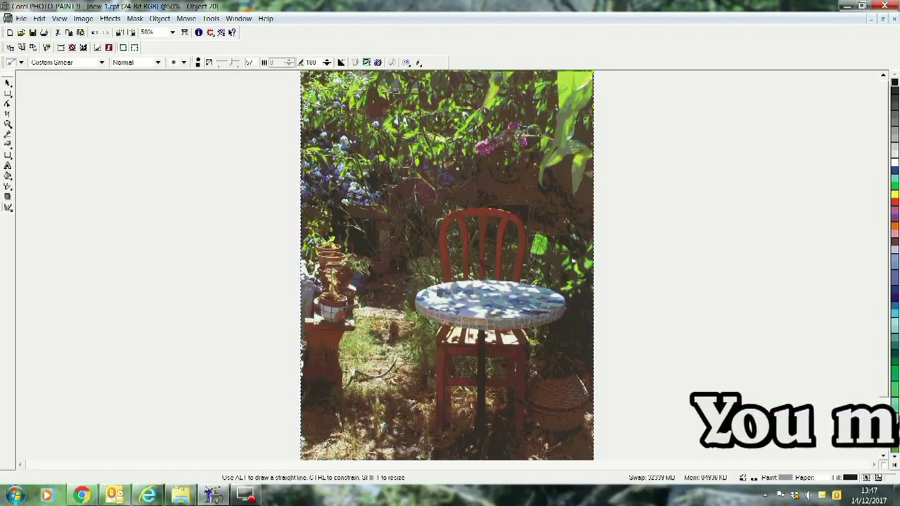
{"action": "left_click_drag", "start_coordinate": [329, 155], "coordinate": [328, 155]}
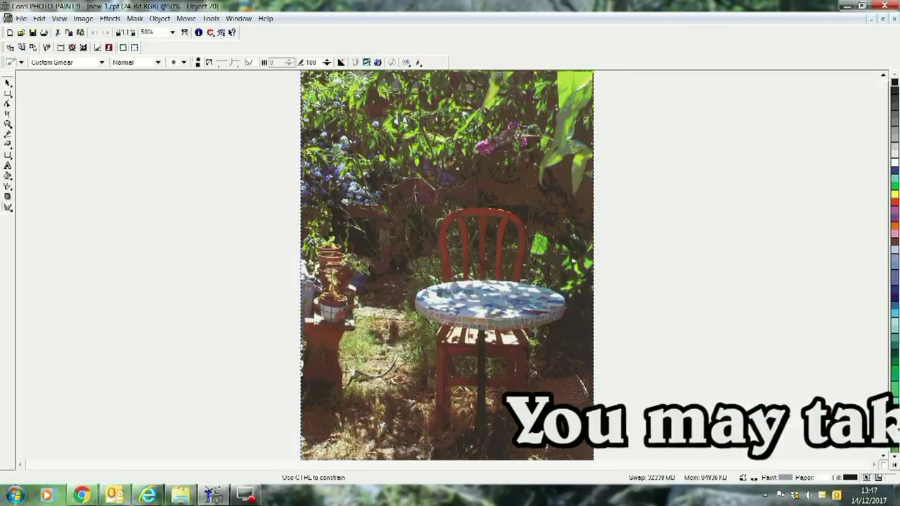
{"action": "left_click", "coordinate": [547, 178]}
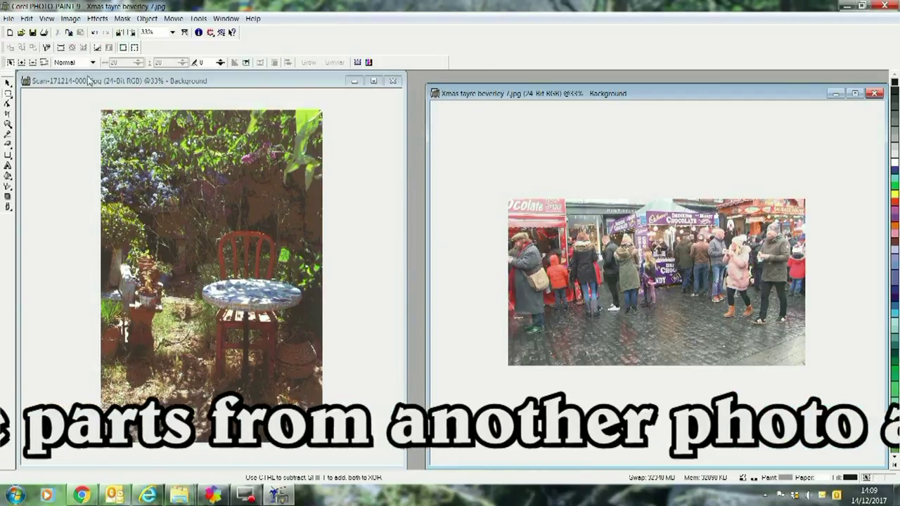
Step: Draw a freehand mask around the long-haired girl beside the purple chocolate stall in the Christmas market photo
{"action": "left_click", "coordinate": [8, 94]}
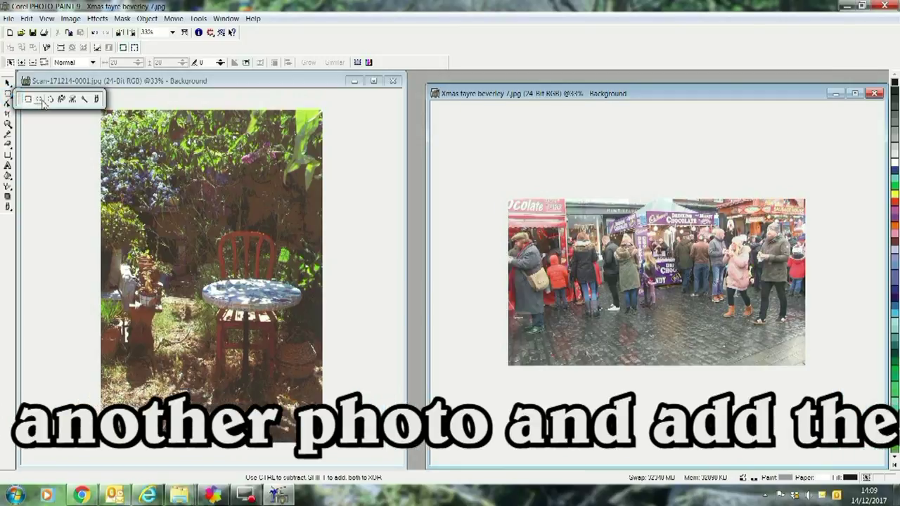
{"action": "left_click", "coordinate": [47, 99]}
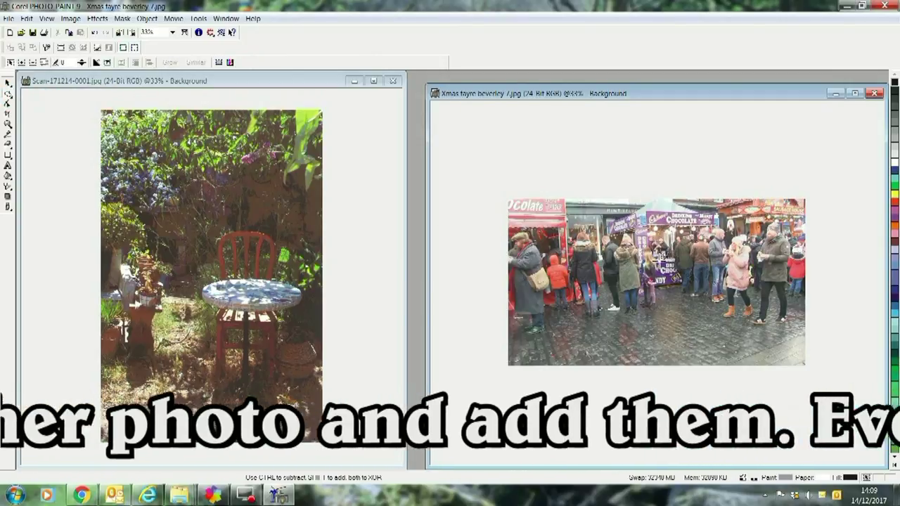
{"action": "scroll", "coordinate": [659, 260], "scroll_direction": "up", "scroll_amount": 1}
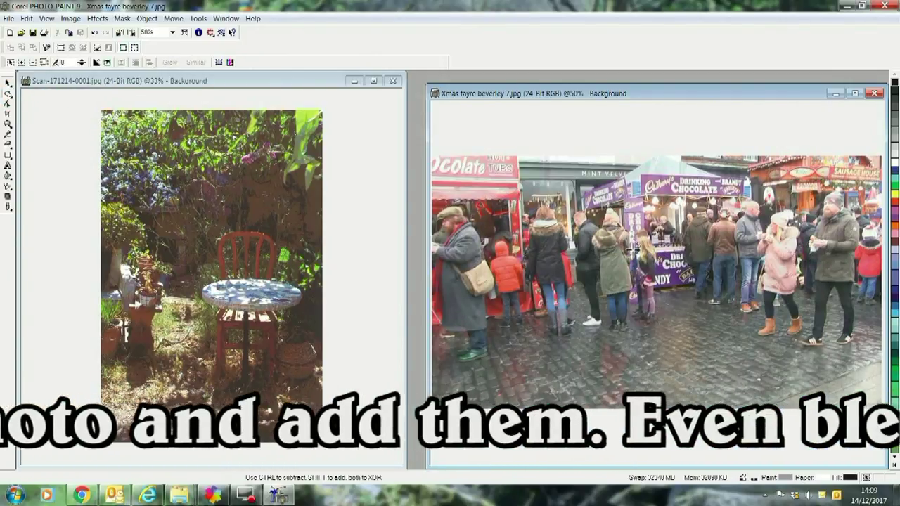
{"action": "left_click", "coordinate": [631, 247]}
{"action": "mouse_move", "coordinate": [636, 229]}
{"action": "left_mouse_down"}
{"action": "mouse_move", "coordinate": [651, 233]}
{"action": "mouse_move", "coordinate": [661, 257]}
{"action": "left_mouse_up"}
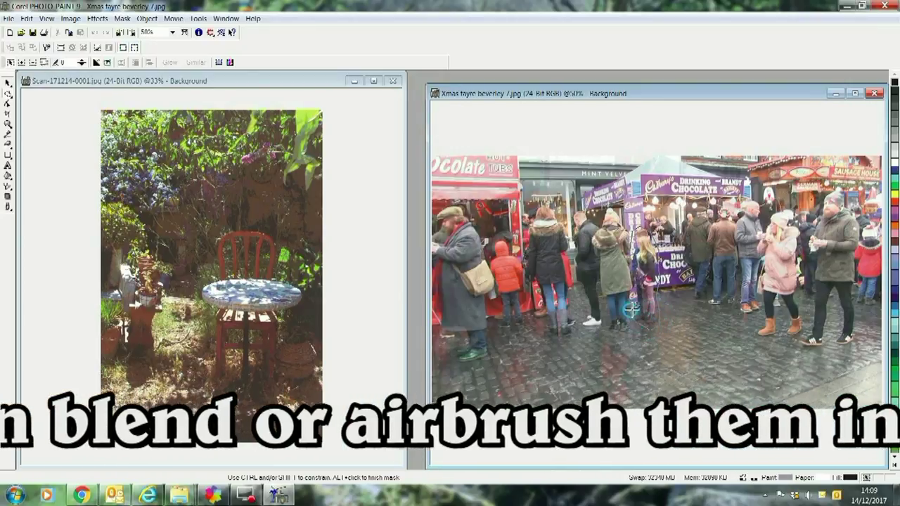
{"action": "double_click", "coordinate": [635, 270]}
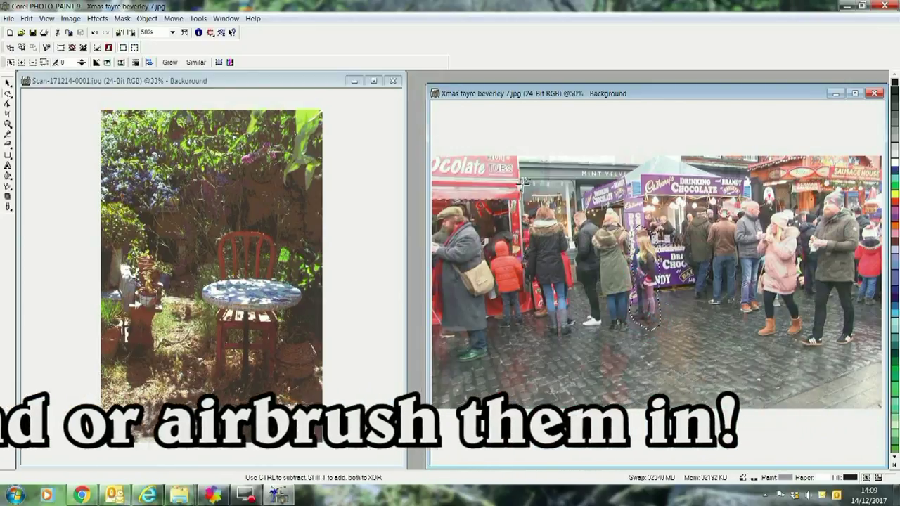
Step: Copy the masked girl and paste her into the garden photo Scan-171214-0001.jpg
{"action": "left_click", "coordinate": [26, 19]}
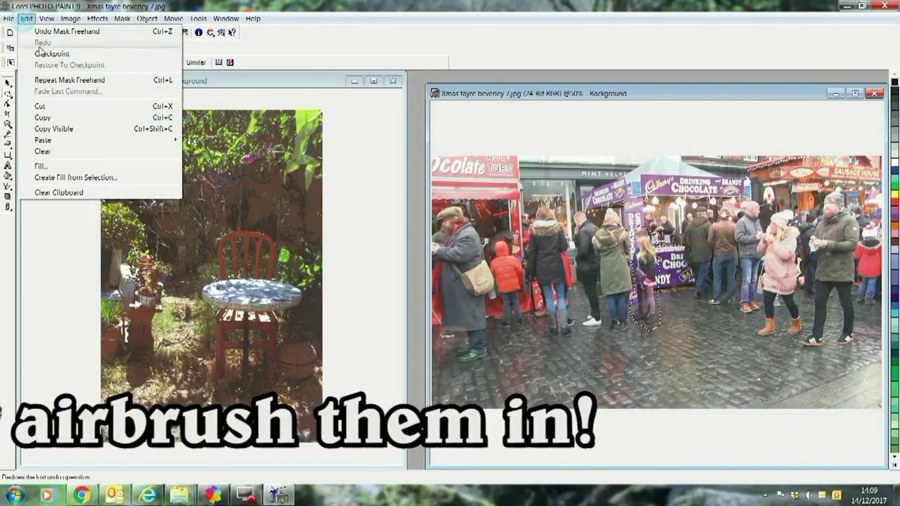
{"action": "left_click", "coordinate": [42, 117]}
{"action": "left_click", "coordinate": [132, 83]}
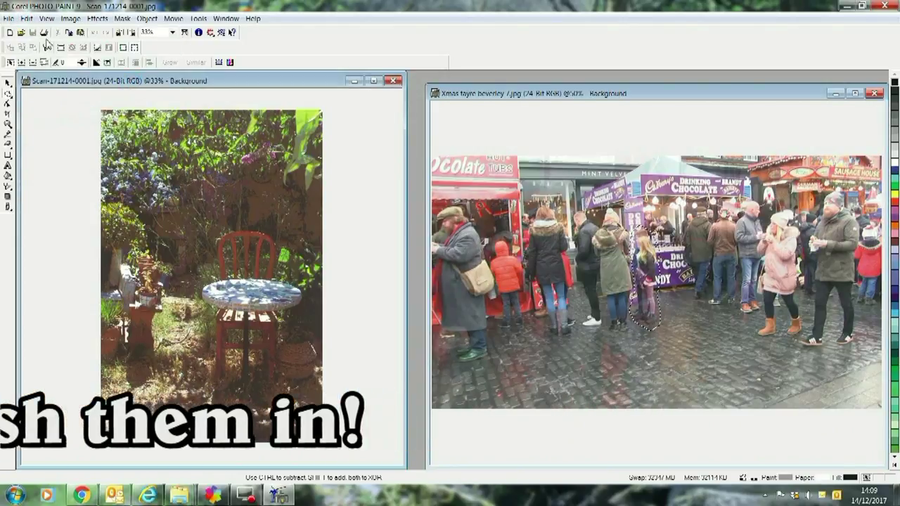
{"action": "left_click", "coordinate": [81, 33]}
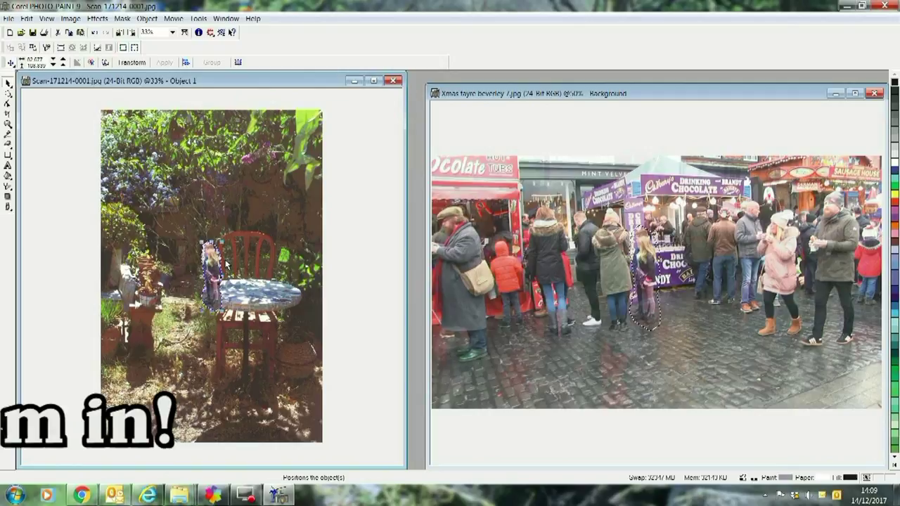
Step: Enlarge the pasted girl and place her in the garden photo to the left of the table and red chair
{"action": "left_click_drag", "start_coordinate": [223, 287], "coordinate": [198, 318]}
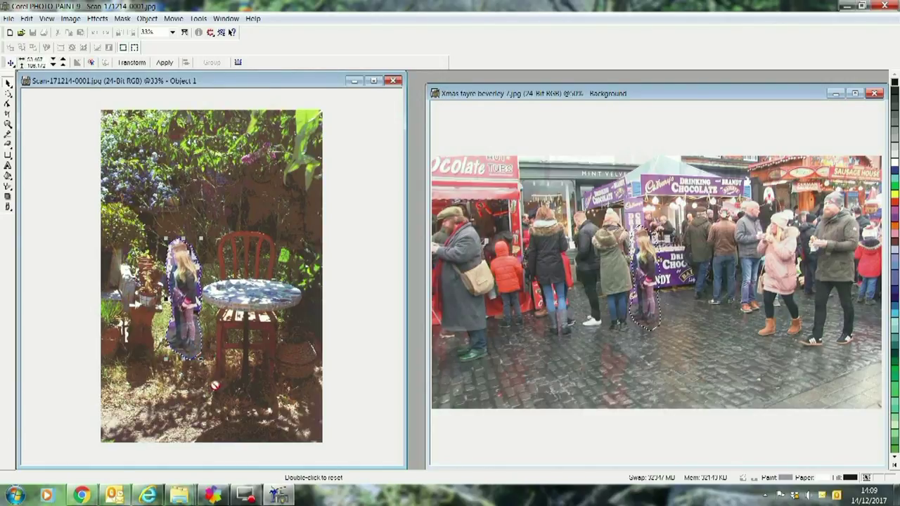
{"action": "left_click_drag", "start_coordinate": [167, 359], "coordinate": [160, 364]}
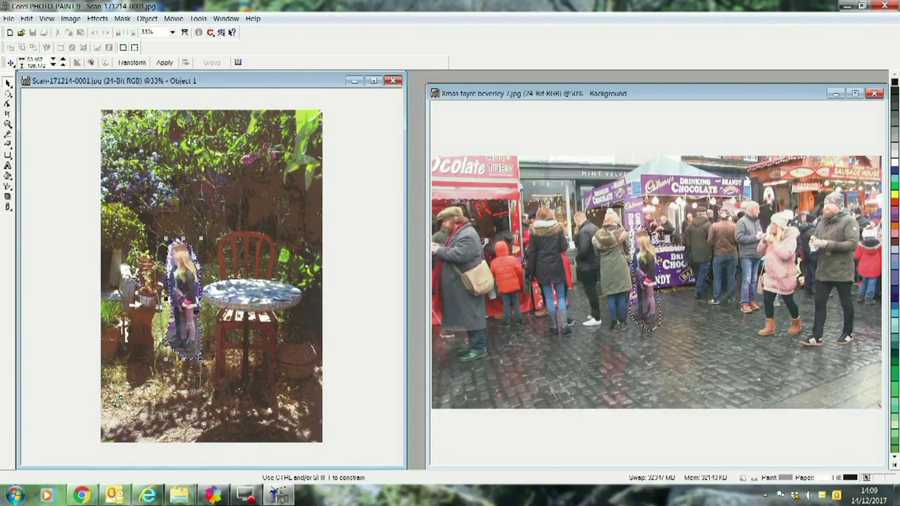
{"action": "left_click_drag", "start_coordinate": [119, 401], "coordinate": [109, 412]}
{"action": "left_click_drag", "start_coordinate": [177, 367], "coordinate": [168, 346]}
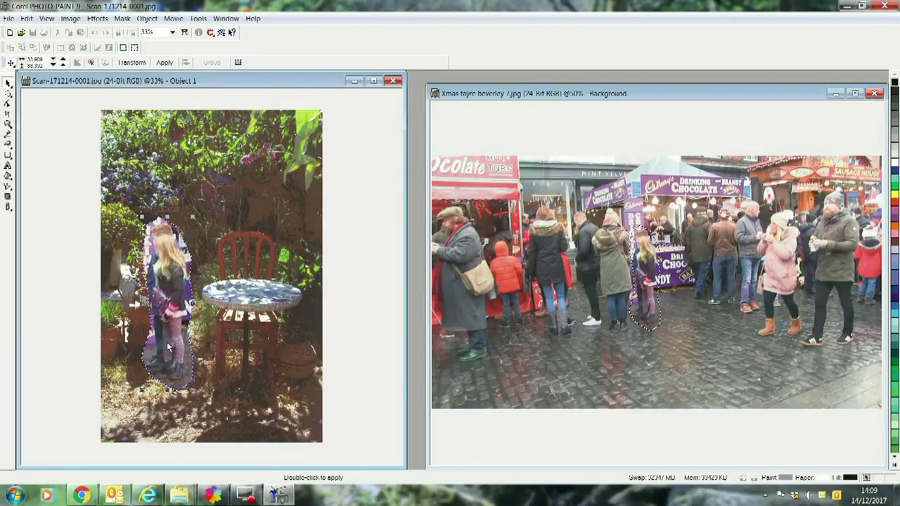
Step: Mirror the girl horizontally, and enlarge and position her so she stands on the ground just left of the table
{"action": "left_click_drag", "start_coordinate": [143, 304], "coordinate": [181, 318]}
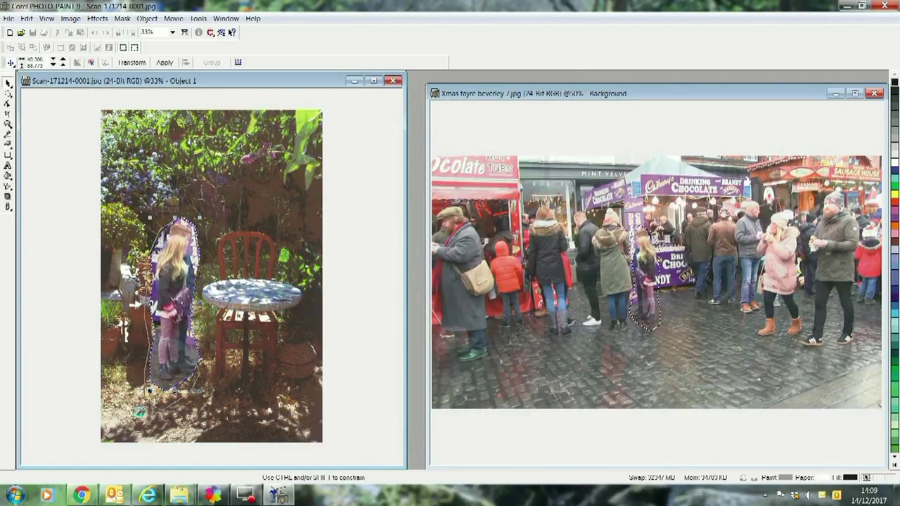
{"action": "left_click_drag", "start_coordinate": [150, 388], "coordinate": [161, 377]}
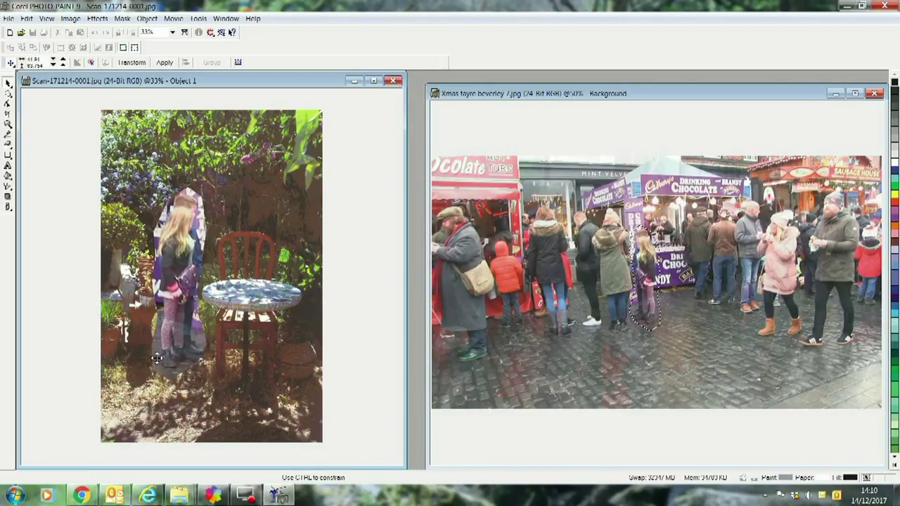
{"action": "left_click_drag", "start_coordinate": [155, 367], "coordinate": [156, 366]}
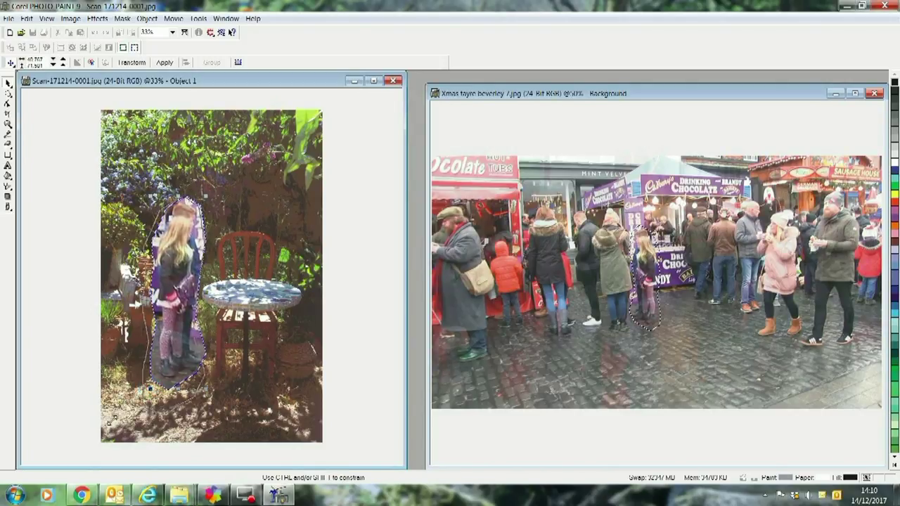
{"action": "left_click_drag", "start_coordinate": [104, 433], "coordinate": [103, 434]}
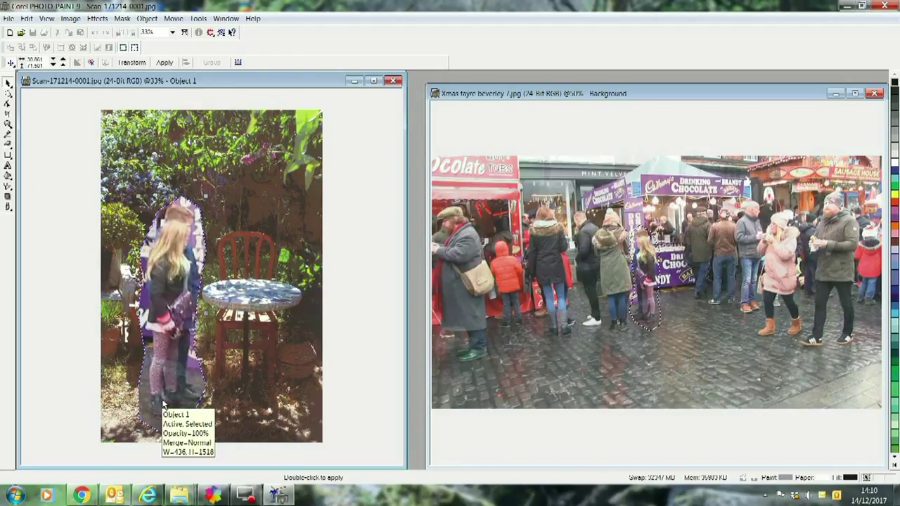
{"action": "left_click_drag", "start_coordinate": [171, 402], "coordinate": [165, 385]}
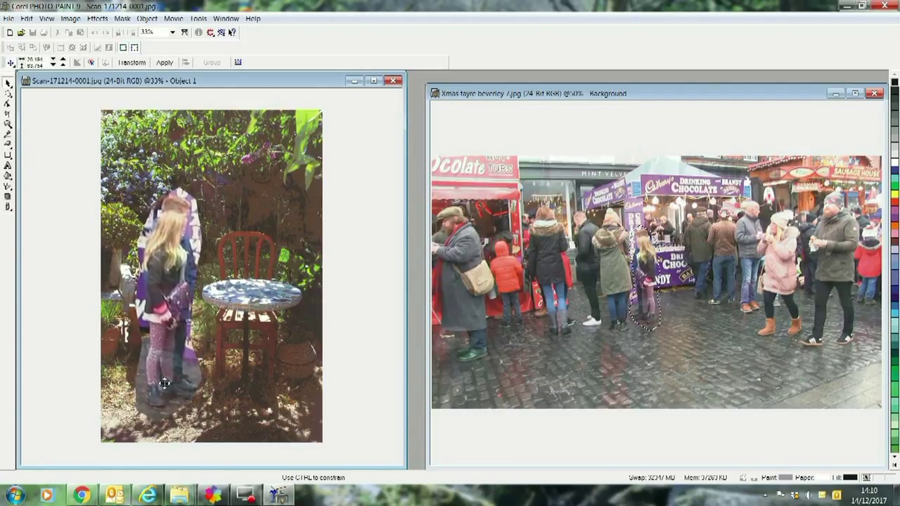
{"action": "left_click_drag", "start_coordinate": [165, 385], "coordinate": [164, 384]}
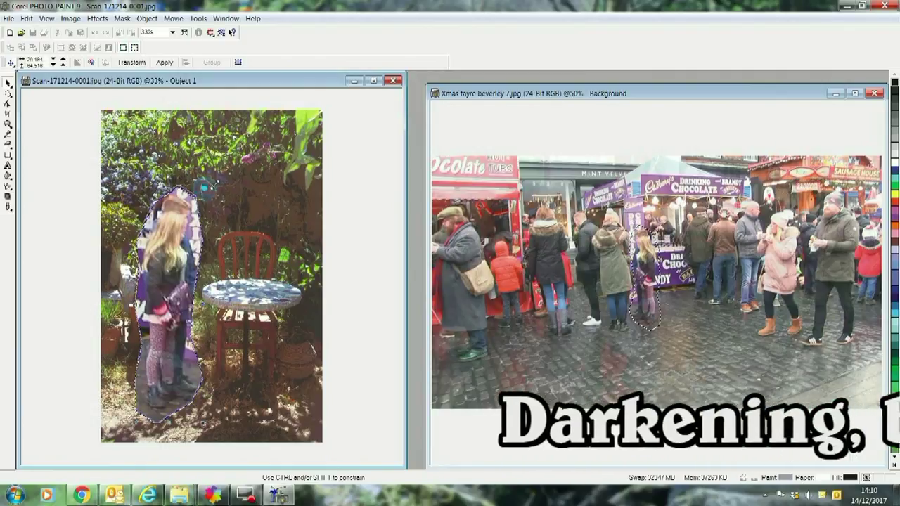
{"action": "left_click_drag", "start_coordinate": [203, 187], "coordinate": [206, 183]}
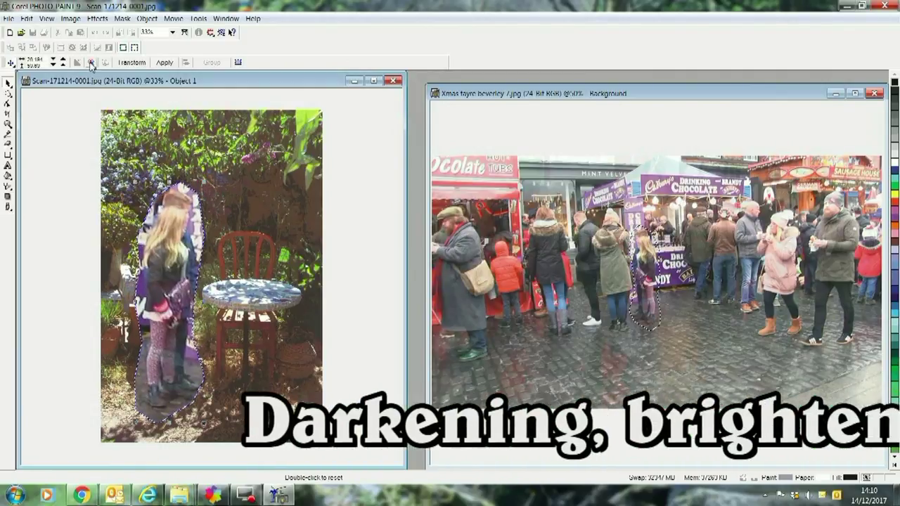
{"action": "left_click", "coordinate": [69, 18]}
{"action": "mouse_move", "coordinate": [85, 31]}
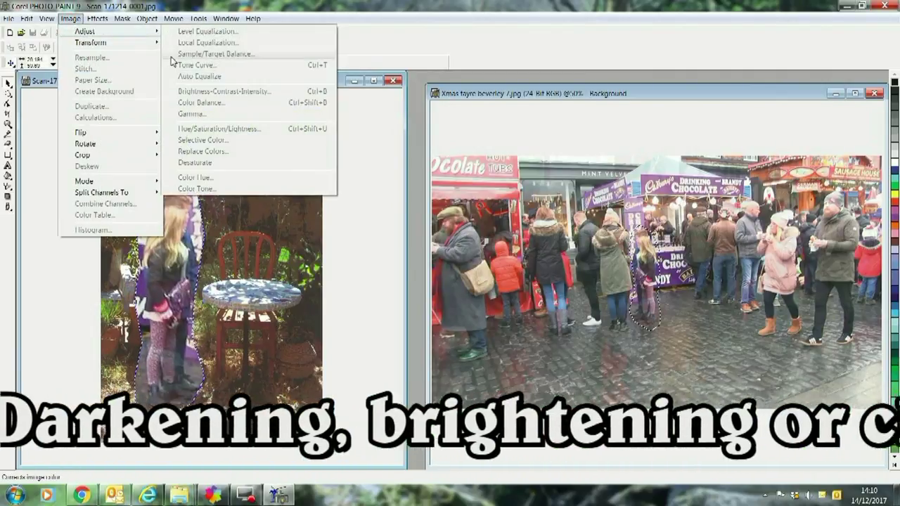
{"action": "left_click", "coordinate": [365, 135]}
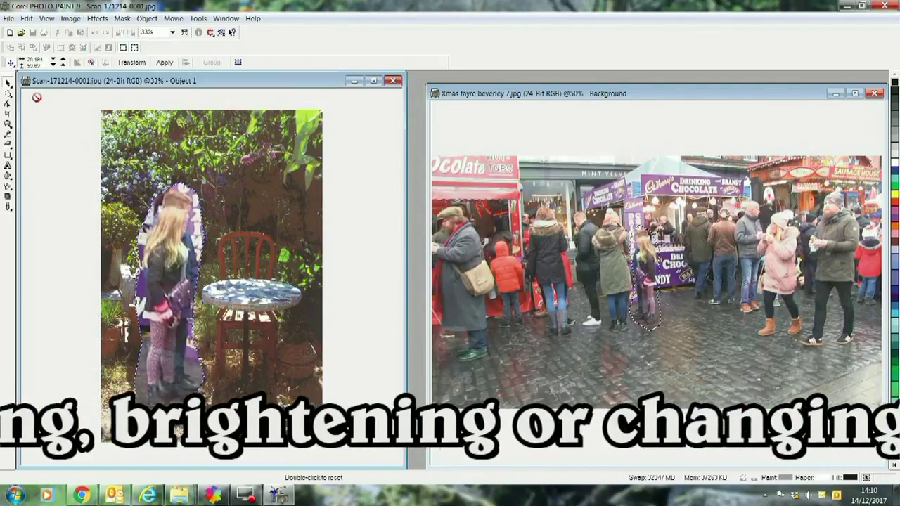
Step: Apply the girl's transformation and adjust her to brightness -6, contrast 4 and intensity 7
{"action": "left_click", "coordinate": [8, 104]}
{"action": "left_click", "coordinate": [8, 83]}
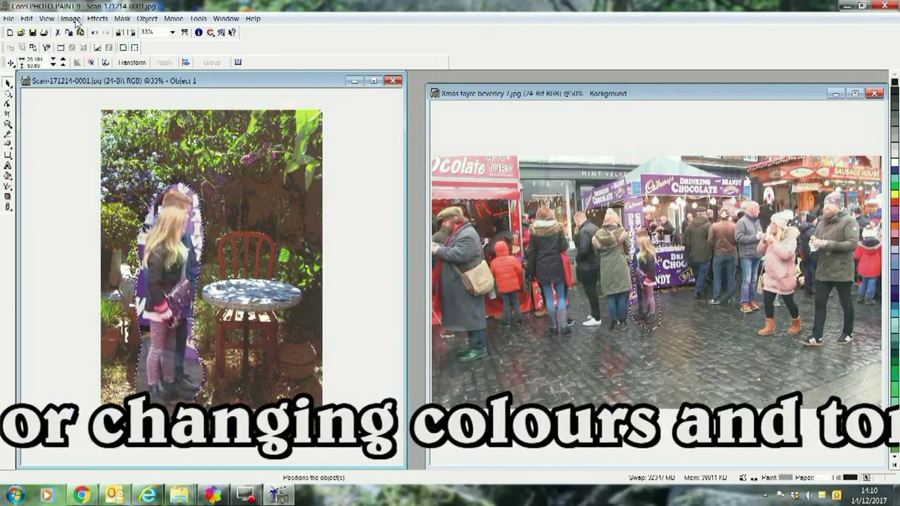
{"action": "left_click", "coordinate": [71, 19]}
{"action": "mouse_move", "coordinate": [127, 35]}
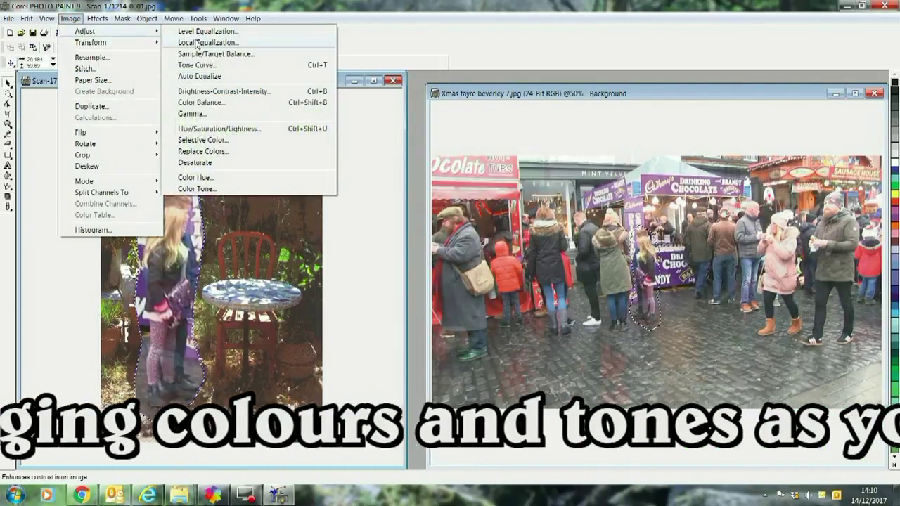
{"action": "left_click", "coordinate": [204, 91]}
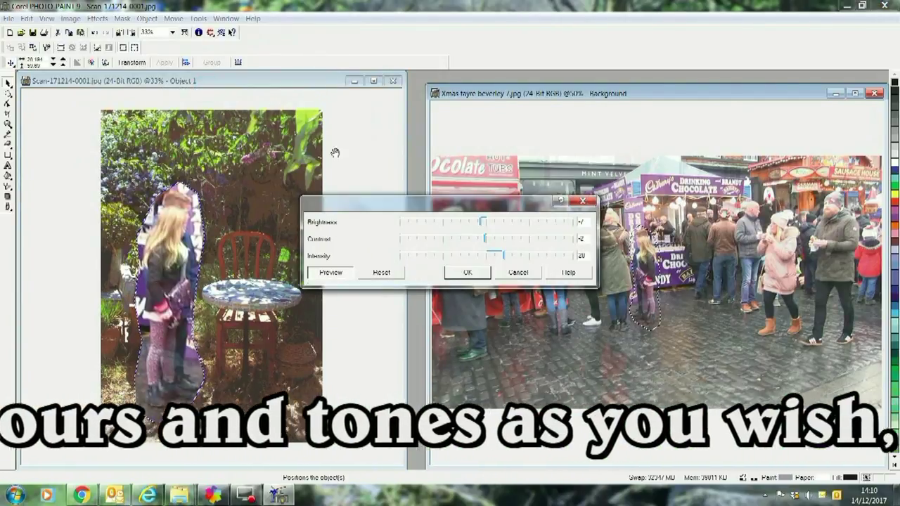
{"action": "left_click_drag", "start_coordinate": [503, 256], "coordinate": [493, 263]}
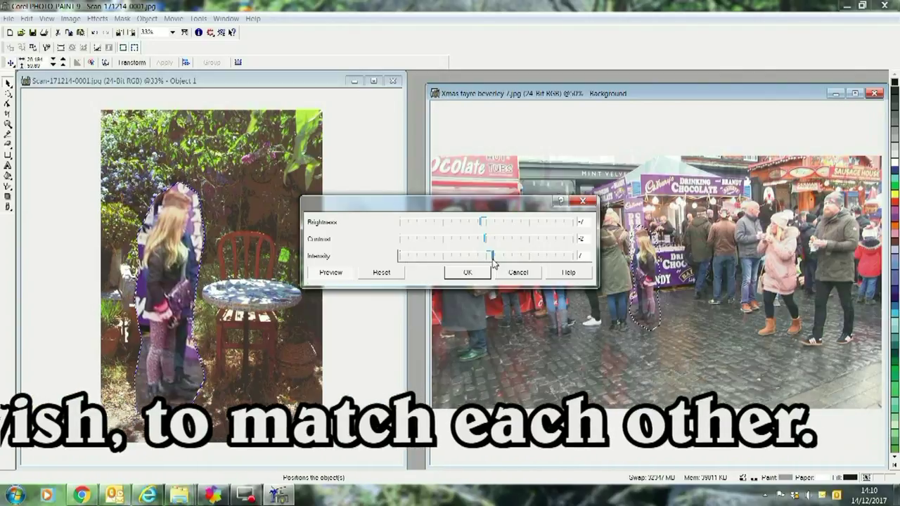
{"action": "left_click_drag", "start_coordinate": [482, 222], "coordinate": [491, 242]}
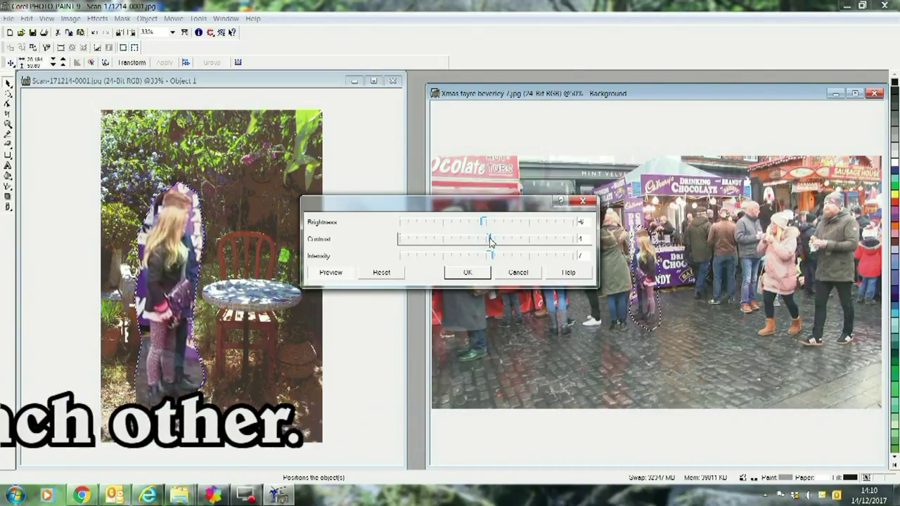
{"action": "left_click", "coordinate": [468, 272]}
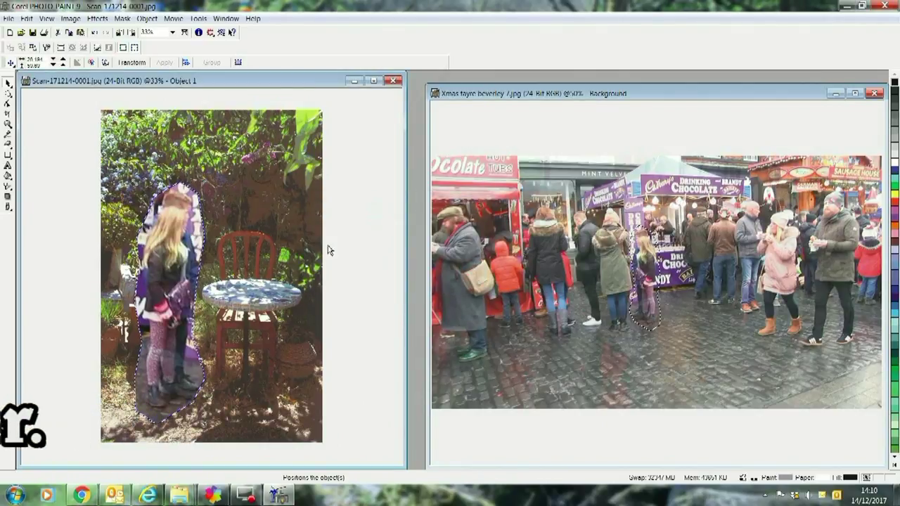
Step: Close the Christmas market photo Xmas fayre beverley 7.jpg without saving its changes
{"action": "left_click", "coordinate": [544, 95]}
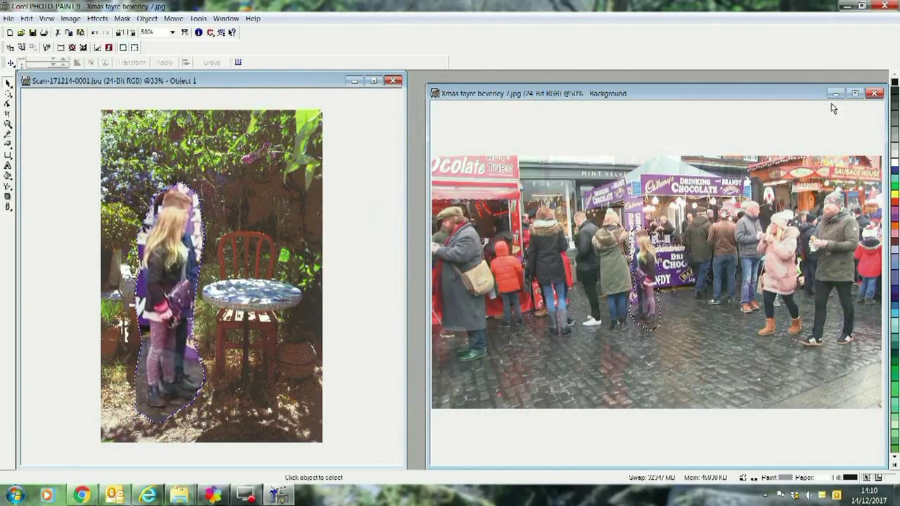
{"action": "left_click", "coordinate": [874, 92]}
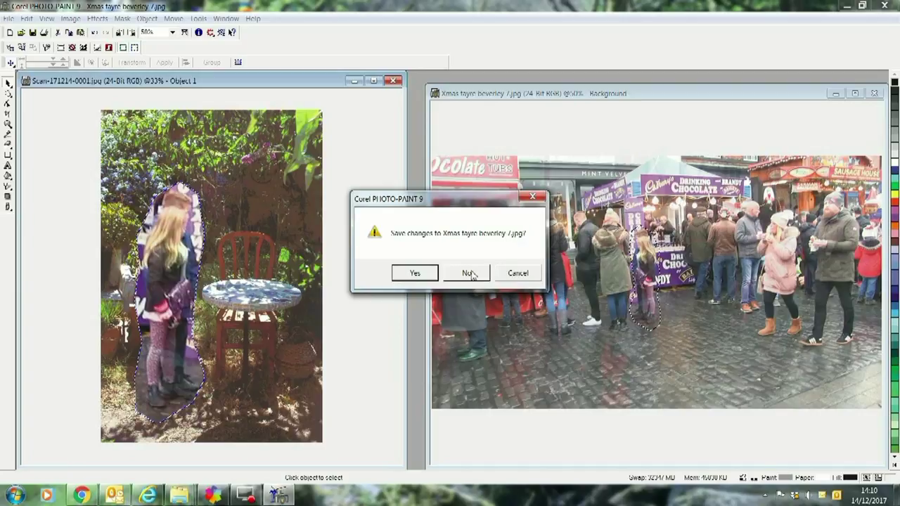
{"action": "left_click", "coordinate": [468, 271]}
Step: Smear over the leftover stall background around the girl's head and body with the Custom Smear brush
{"action": "left_click_drag", "start_coordinate": [281, 80], "coordinate": [550, 73]}
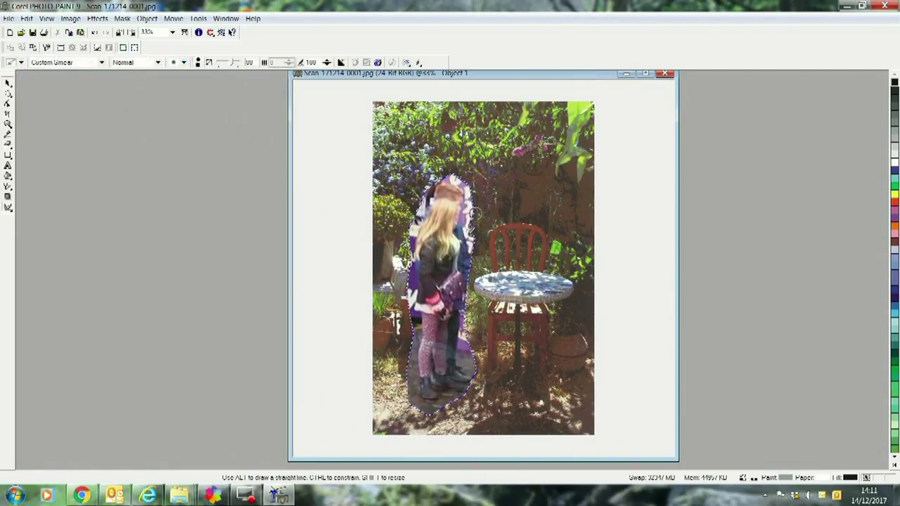
{"action": "left_click_drag", "start_coordinate": [475, 212], "coordinate": [465, 228]}
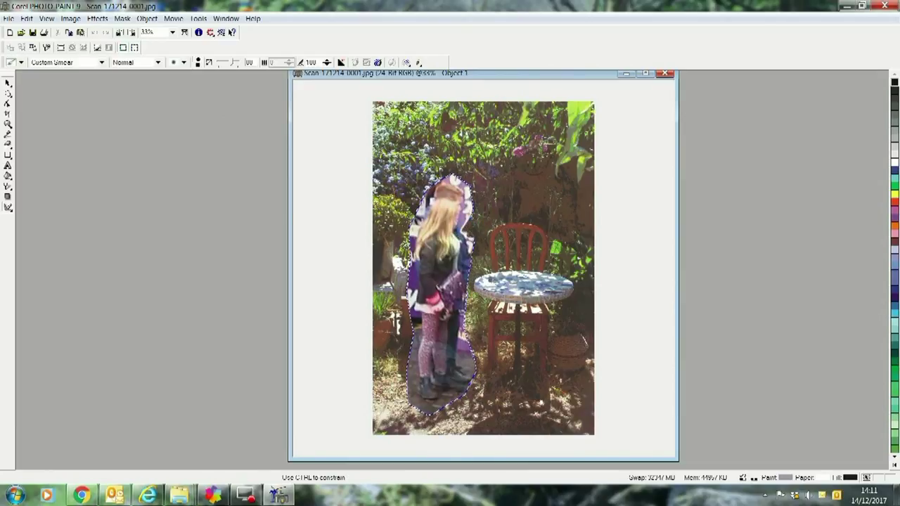
Step: Copy everything visible in the masked garden picture and paste it as a new document
{"action": "key", "text": "alt+e"}
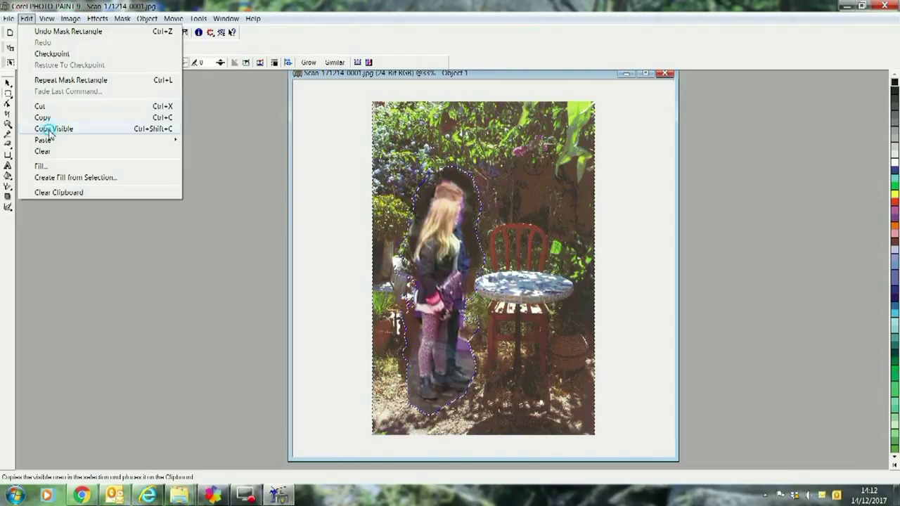
{"action": "left_click", "coordinate": [47, 128]}
{"action": "left_click", "coordinate": [26, 18]}
{"action": "mouse_move", "coordinate": [123, 143]}
{"action": "left_click", "coordinate": [215, 174]}
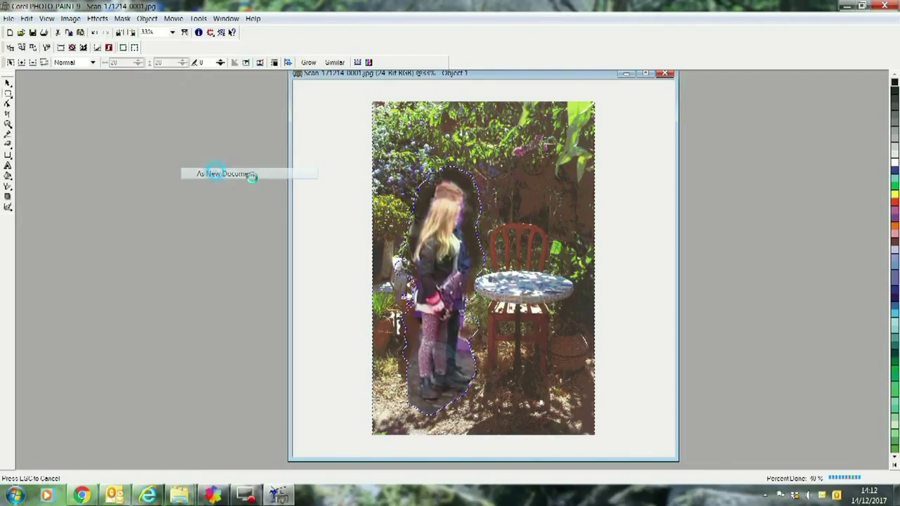
{"action": "scroll", "coordinate": [426, 238], "scroll_direction": "down", "scroll_amount": 3}
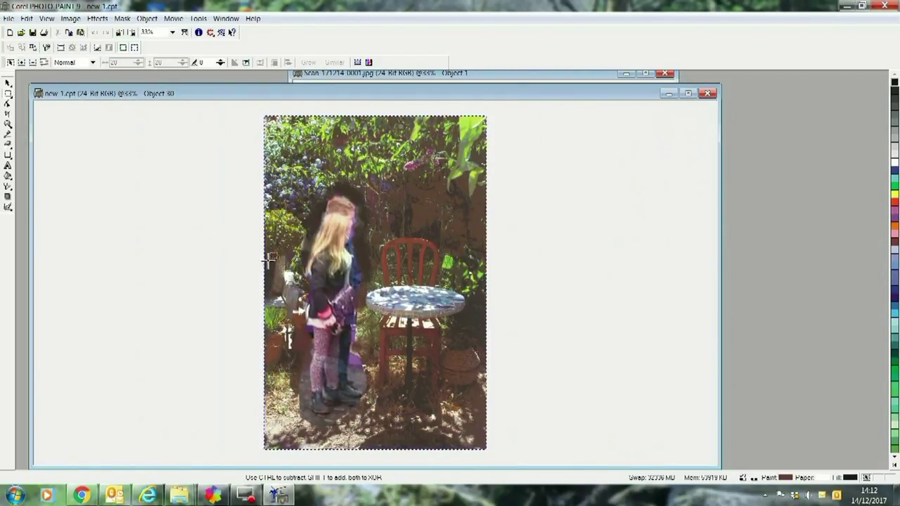
{"action": "scroll", "coordinate": [286, 343], "scroll_direction": "up", "scroll_amount": 1}
{"action": "scroll", "coordinate": [286, 343], "scroll_direction": "down", "scroll_amount": 1}
Step: Set the Custom Smear brush to size 157 and smear the ground beneath the girl's feet
{"action": "left_click", "coordinate": [9, 206]}
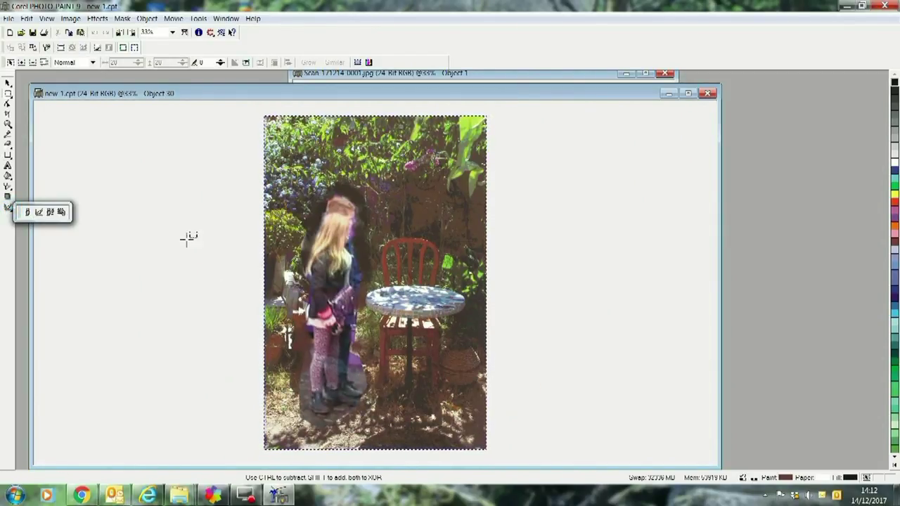
{"action": "left_click", "coordinate": [27, 213]}
{"action": "left_click", "coordinate": [8, 208]}
{"action": "left_click", "coordinate": [39, 213]}
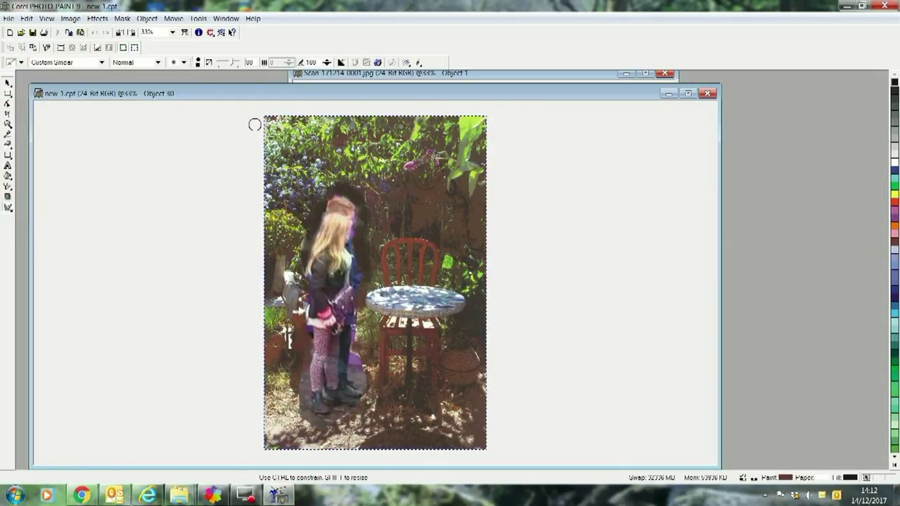
{"action": "left_click_drag", "start_coordinate": [231, 62], "coordinate": [235, 63]}
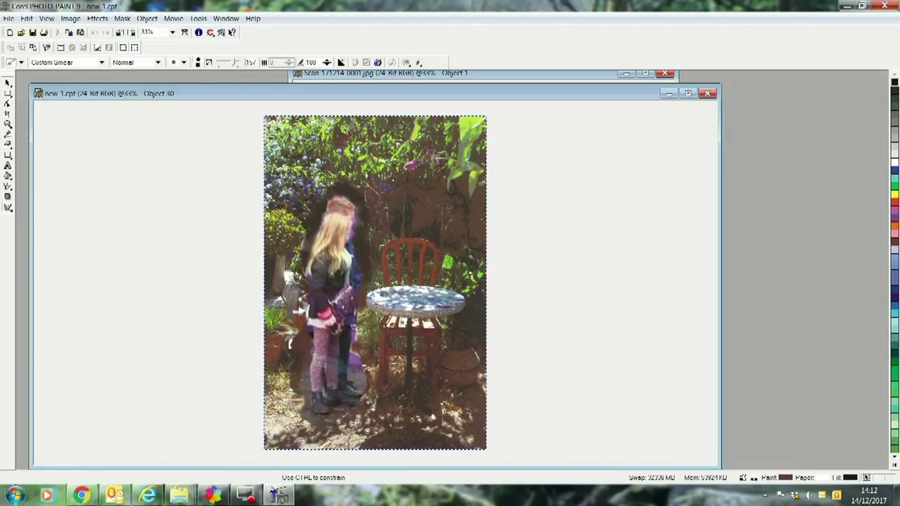
{"action": "mouse_move", "coordinate": [302, 420]}
{"action": "left_mouse_down"}
{"action": "mouse_move", "coordinate": [324, 417]}
{"action": "mouse_move", "coordinate": [360, 423]}
{"action": "mouse_move", "coordinate": [333, 408]}
{"action": "left_mouse_up"}
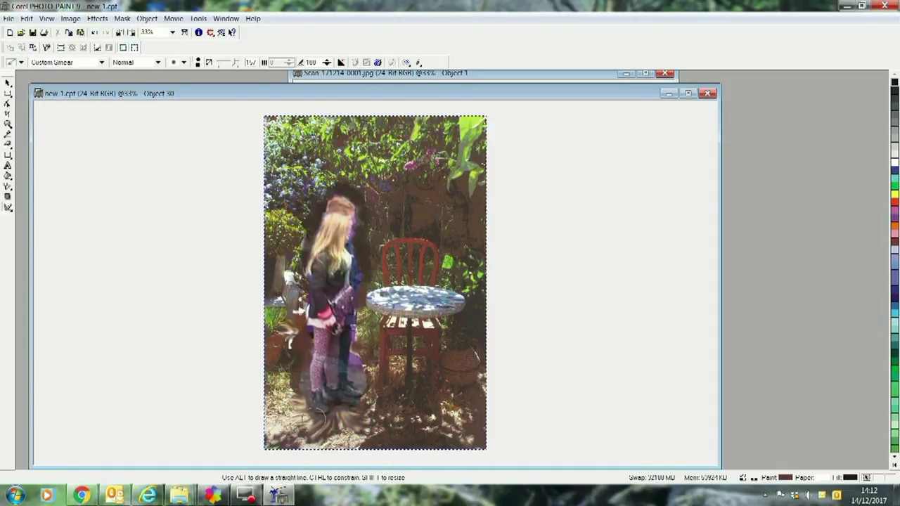
Step: Smear the garden background along both sides of the girl's legs and body and around her head to blend her outline
{"action": "mouse_move", "coordinate": [362, 373]}
{"action": "left_mouse_down"}
{"action": "mouse_move", "coordinate": [363, 350]}
{"action": "mouse_move", "coordinate": [352, 369]}
{"action": "mouse_move", "coordinate": [354, 347]}
{"action": "mouse_move", "coordinate": [366, 318]}
{"action": "mouse_move", "coordinate": [359, 342]}
{"action": "left_mouse_up"}
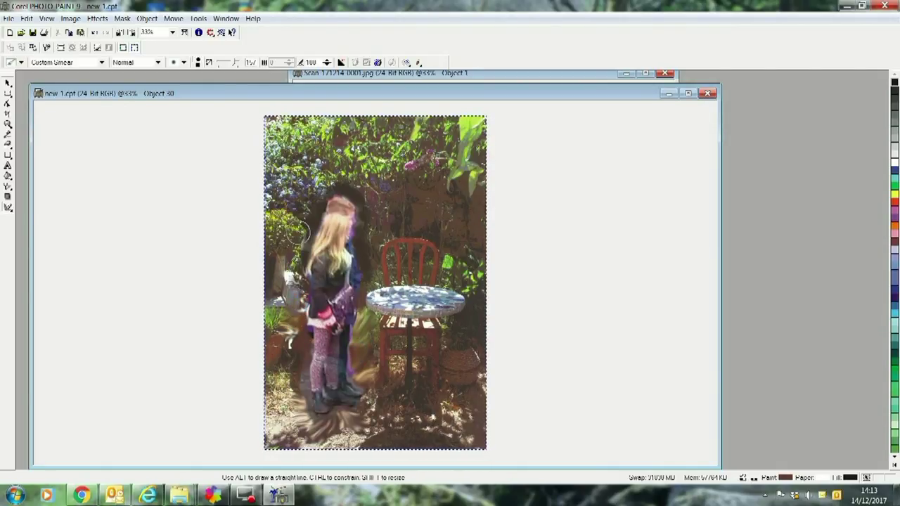
{"action": "left_click_drag", "start_coordinate": [300, 230], "coordinate": [296, 217]}
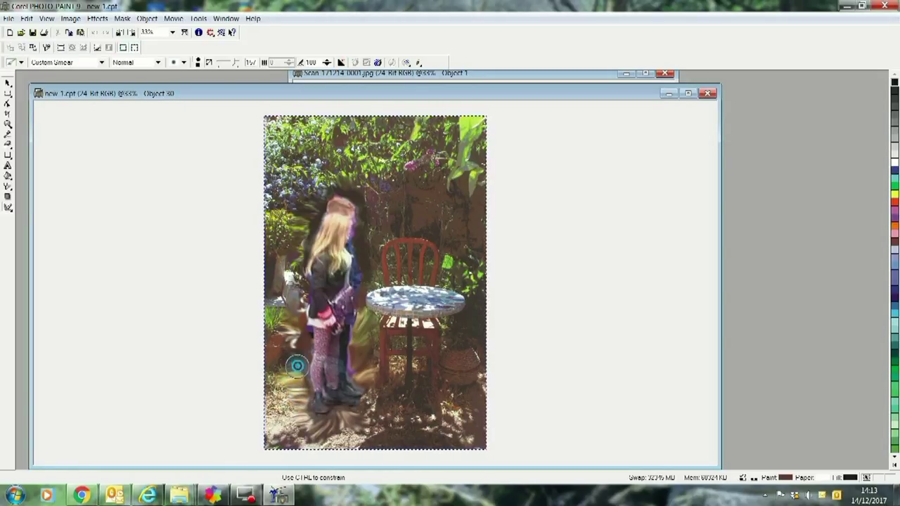
{"action": "left_click_drag", "start_coordinate": [300, 344], "coordinate": [301, 340]}
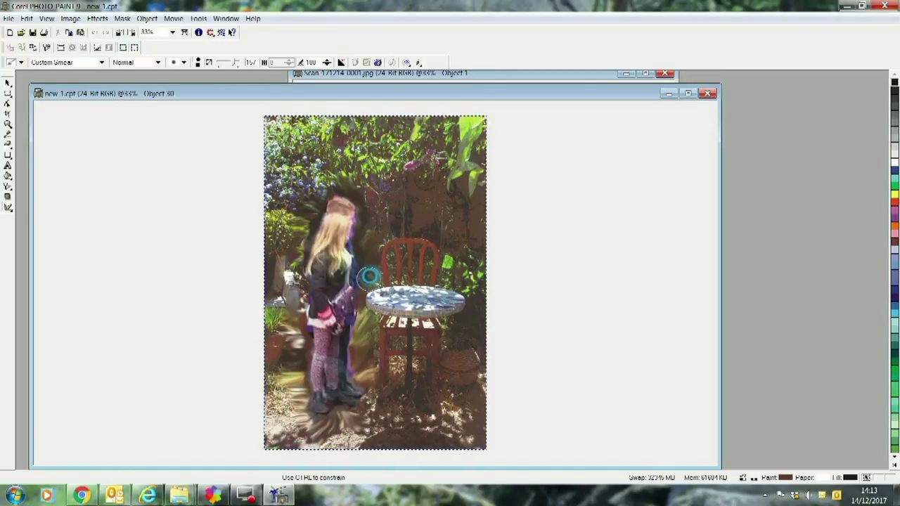
{"action": "left_click_drag", "start_coordinate": [312, 215], "coordinate": [310, 221]}
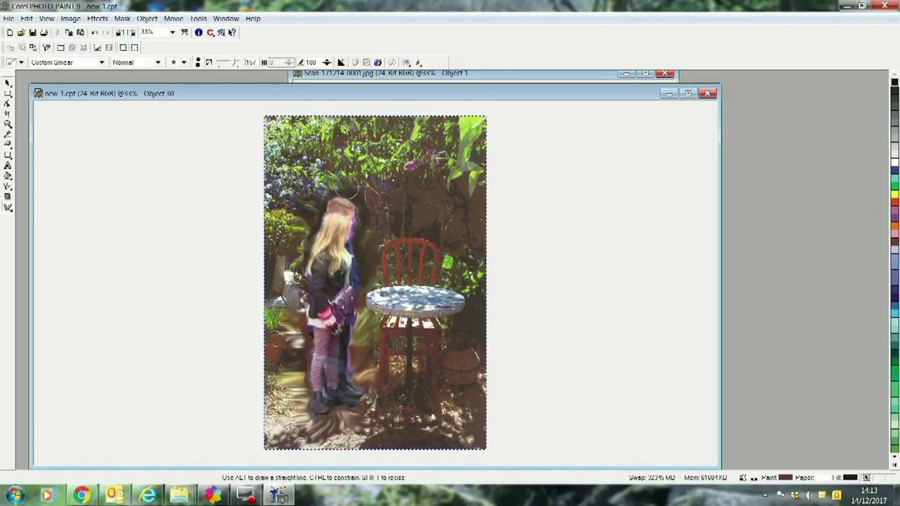
{"action": "mouse_move", "coordinate": [364, 189]}
{"action": "left_mouse_down"}
{"action": "mouse_move", "coordinate": [376, 212]}
{"action": "mouse_move", "coordinate": [363, 280]}
{"action": "left_mouse_up"}
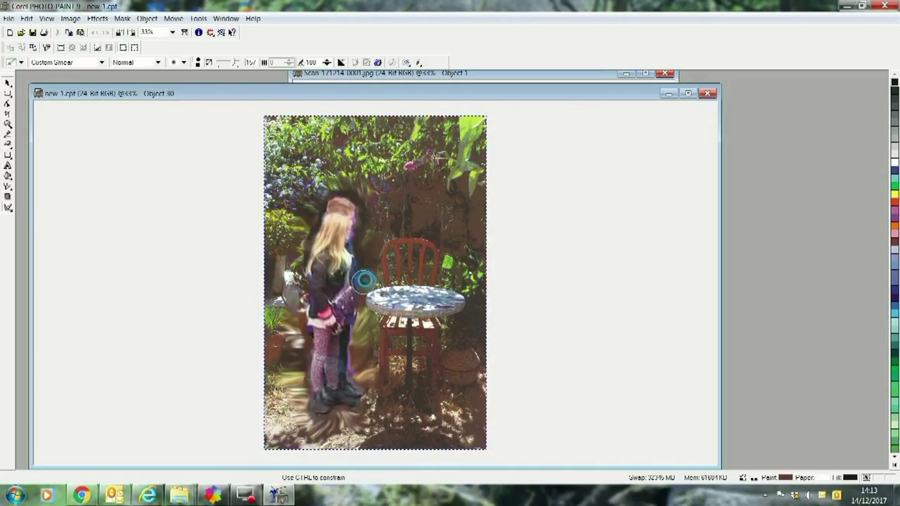
Step: Switch to CorelDRAW and paste the copied garden picture onto the blank A4 page
{"action": "scroll", "coordinate": [249, 384], "scroll_direction": "down", "scroll_amount": 1}
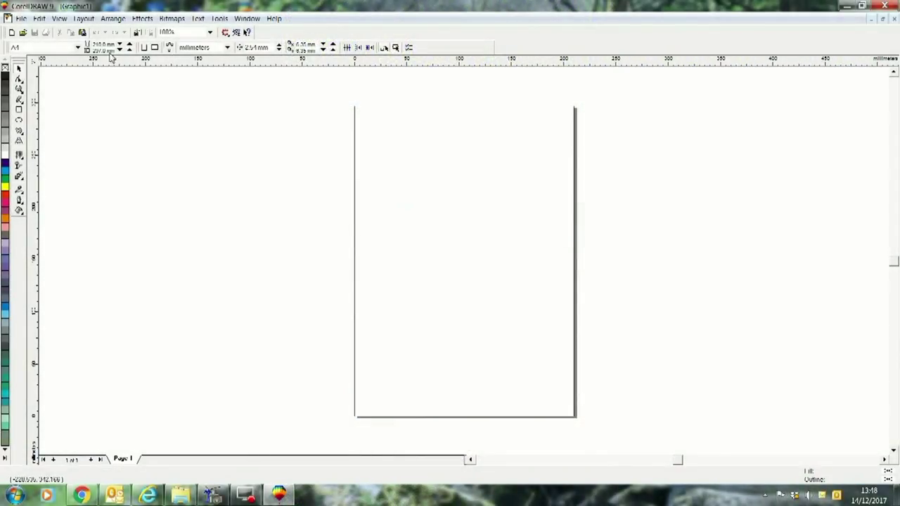
{"action": "key", "text": "ctrl+v"}
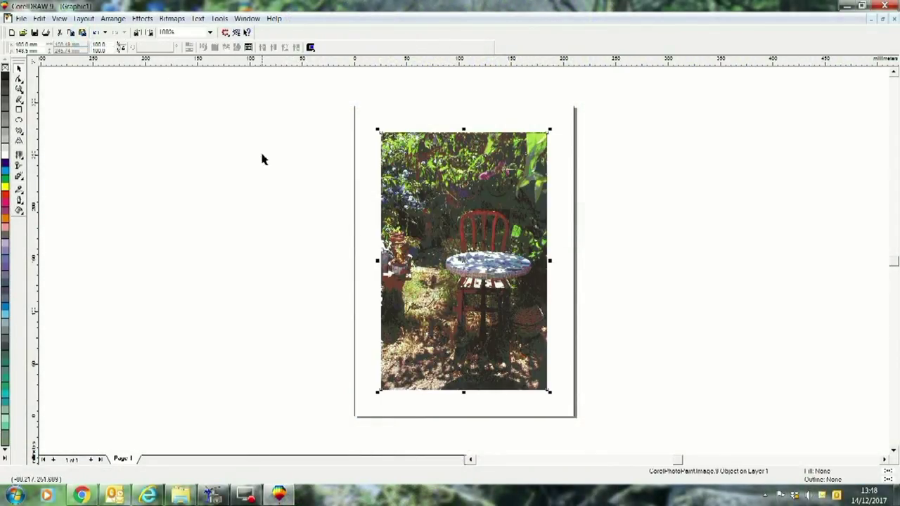